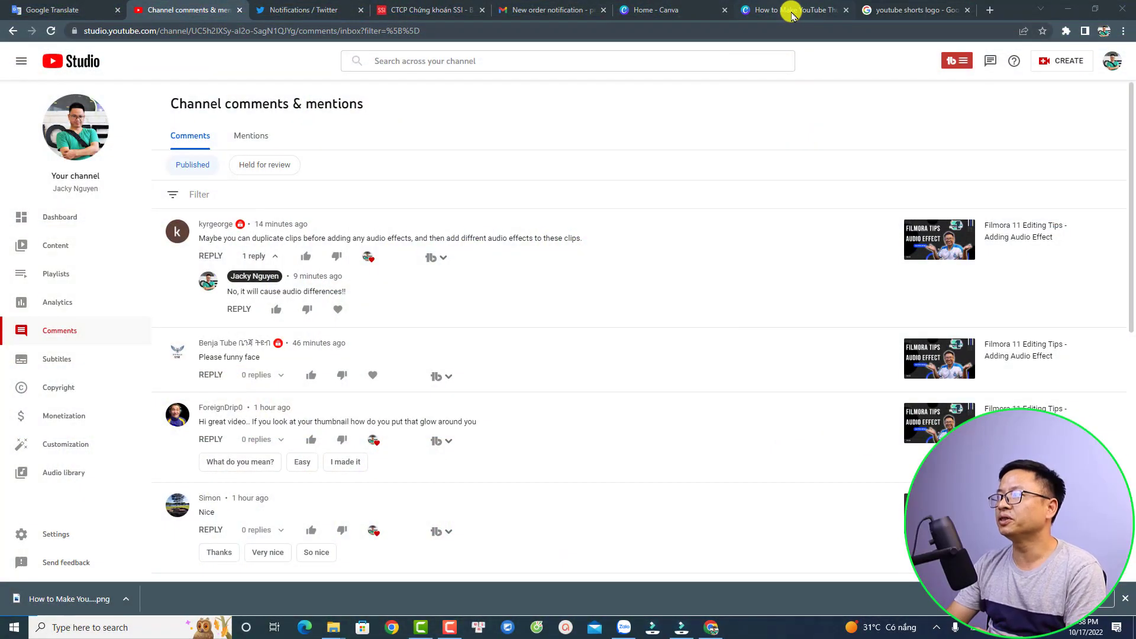
Switch to the 'How to Make YouTube Thumbnail' Canva tab
left_click(793, 12)
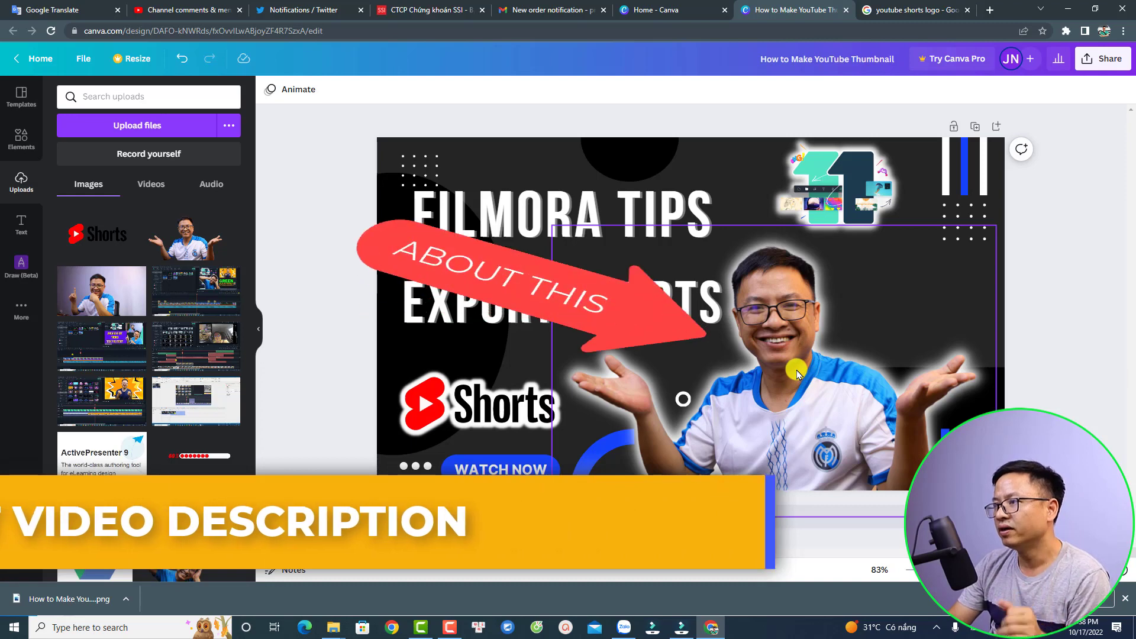
Select the presenter photo in the Canva thumbnail, then bring the Filmora project forward
left_click(776, 357)
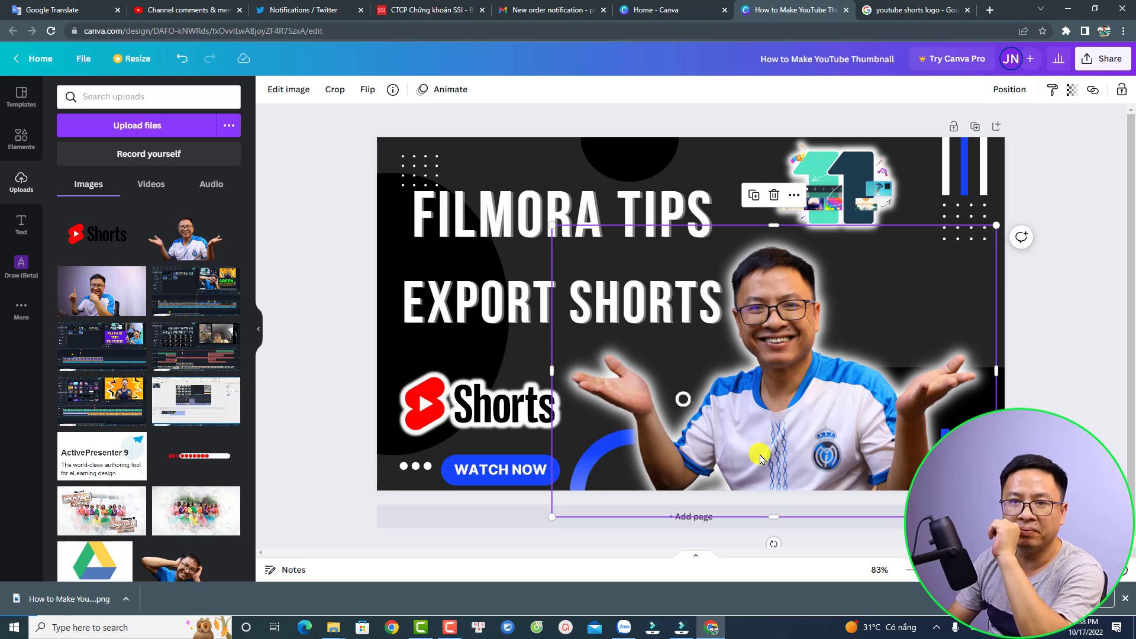
left_click(682, 627)
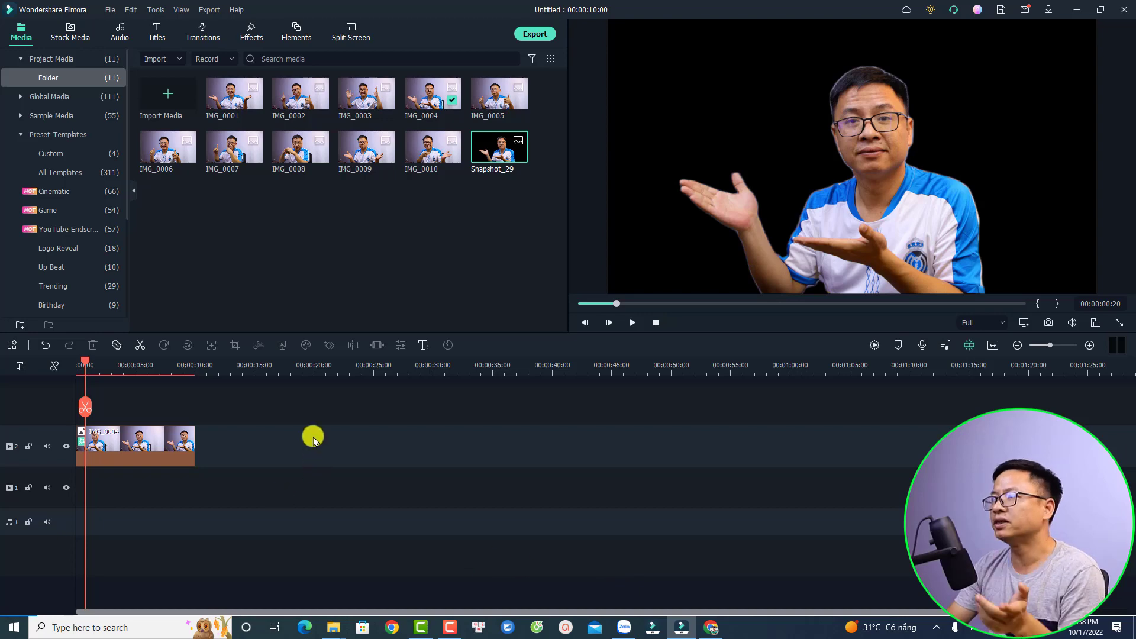
Delete the old timeline clip and put IMG_0004 on video track 1
double_click(125, 457)
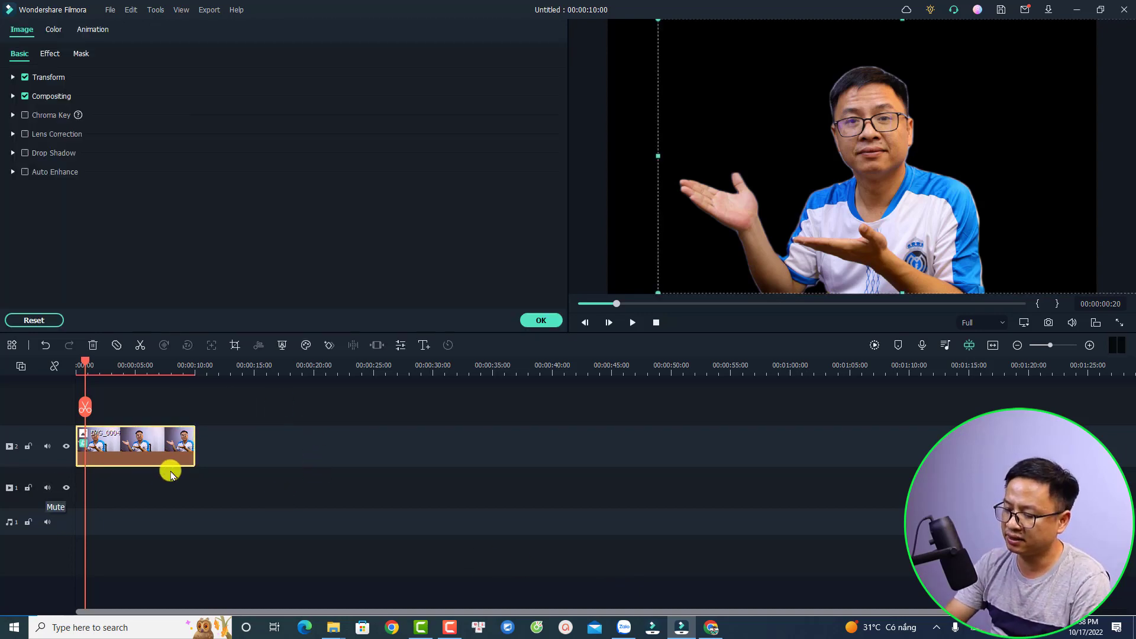
key("Delete")
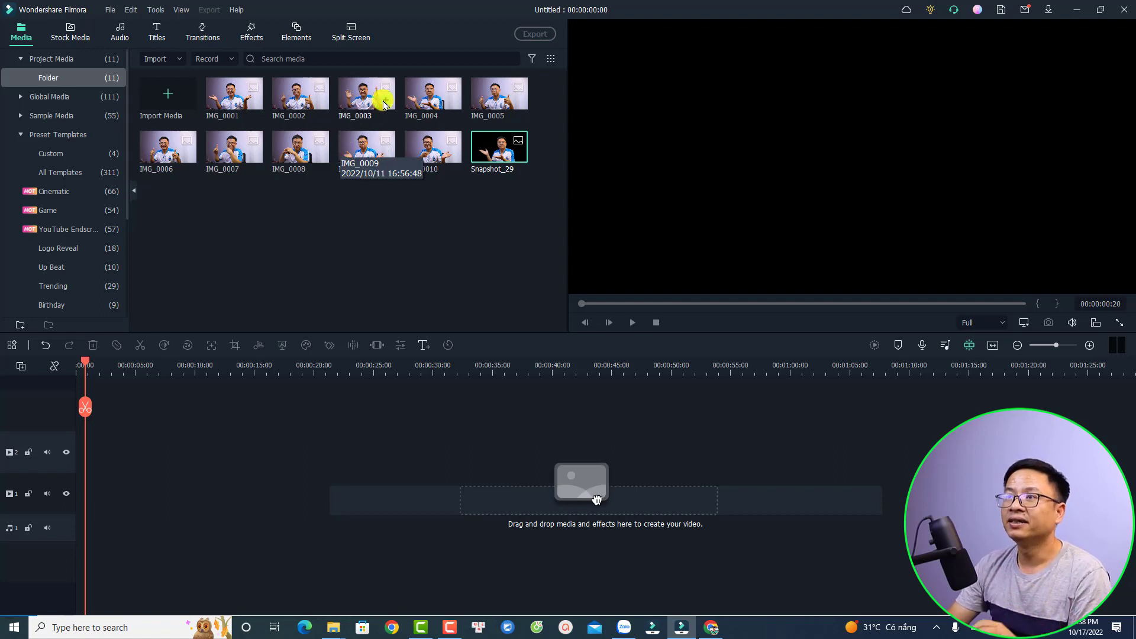
double_click(416, 106)
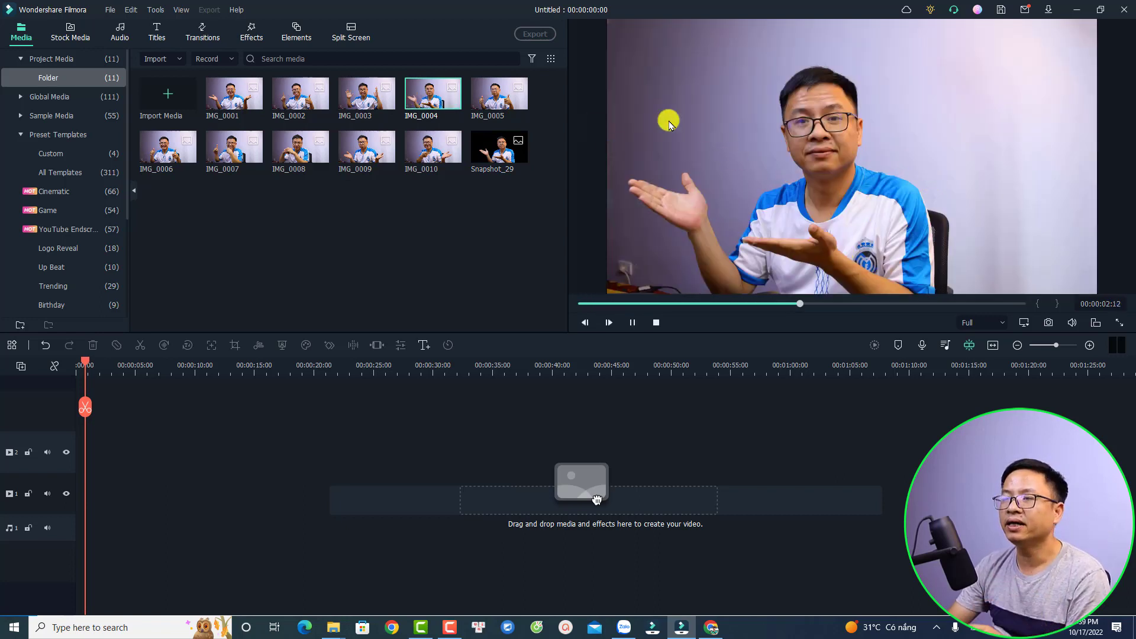
left_click_drag(421, 104, 203, 500)
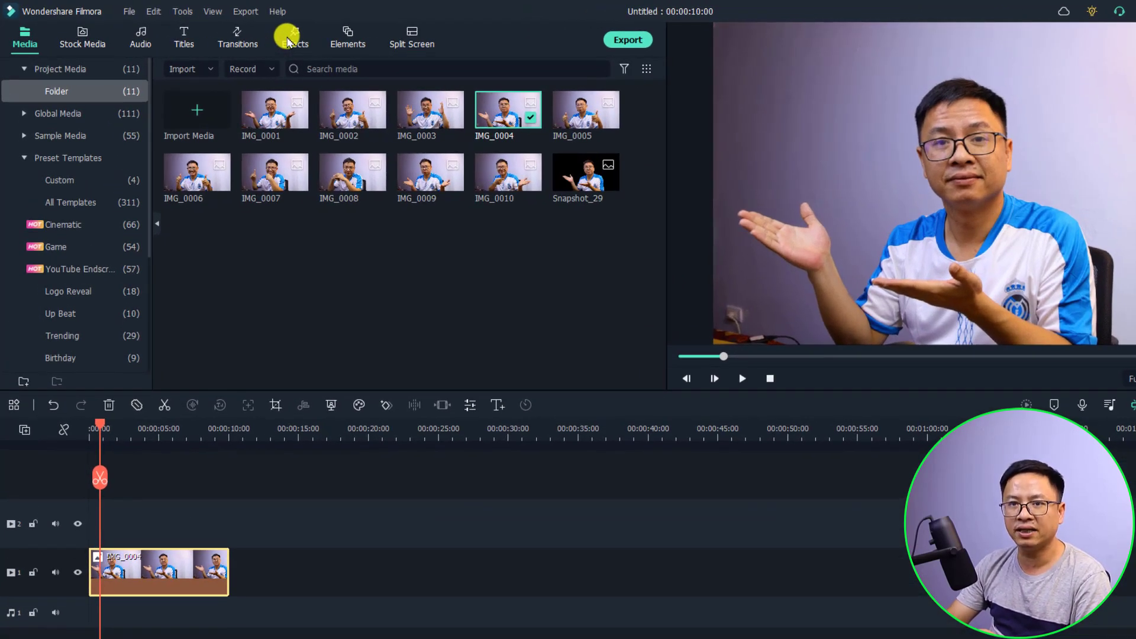
Apply the AI Portrait Human Segmentation effect to the IMG_0004 clip in trial mode
left_click(290, 40)
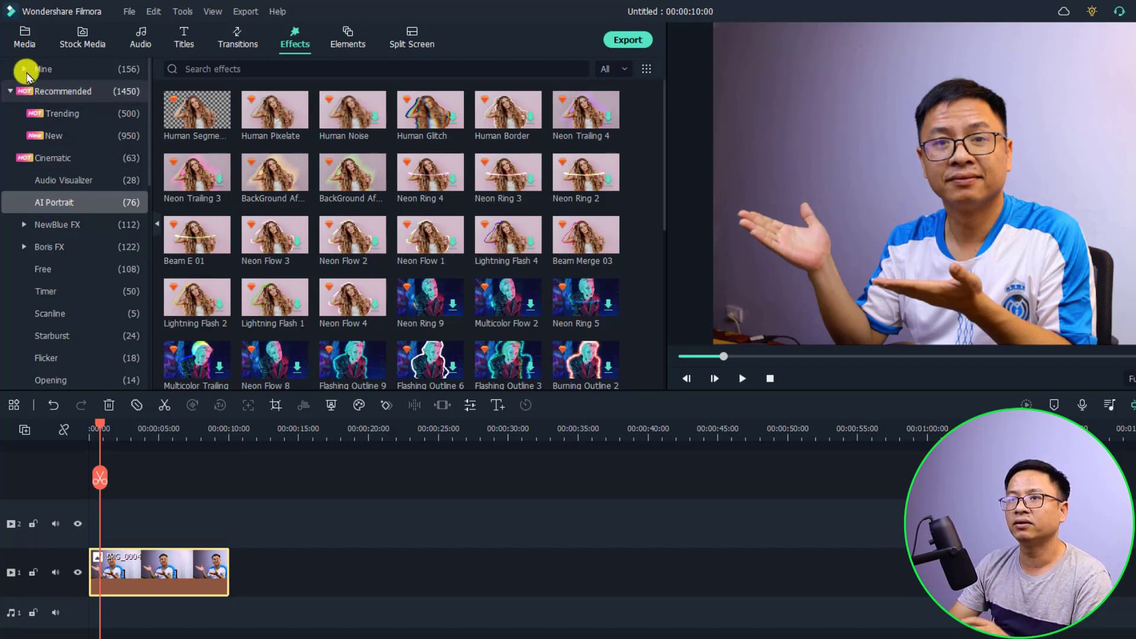
mouse_move(189, 125)
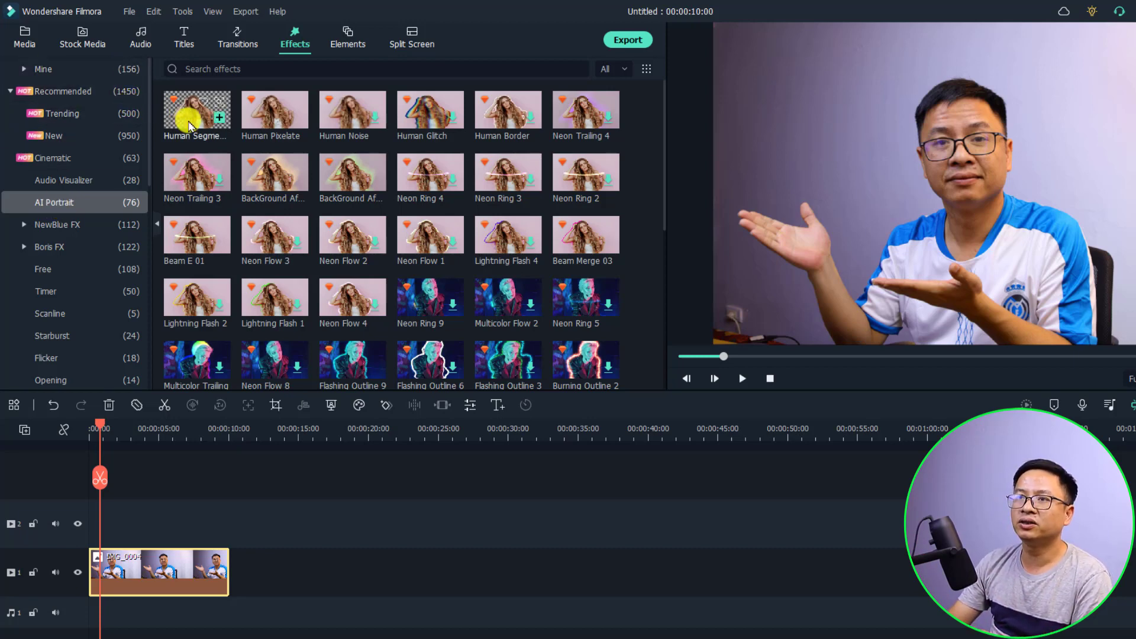
left_click_drag(190, 126, 126, 559)
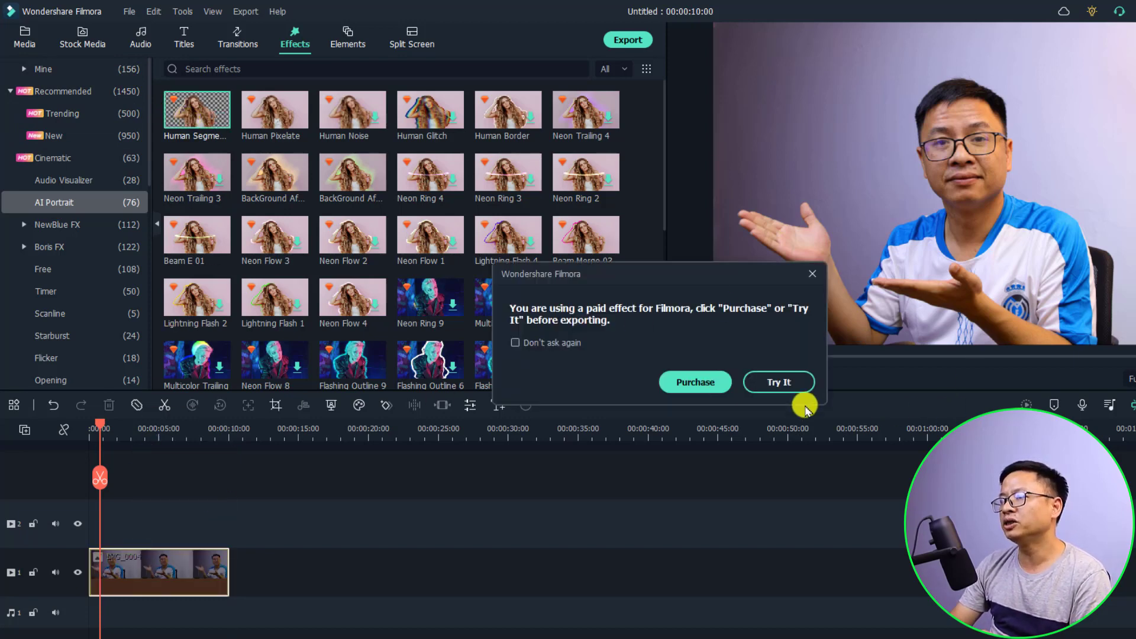
left_click(779, 383)
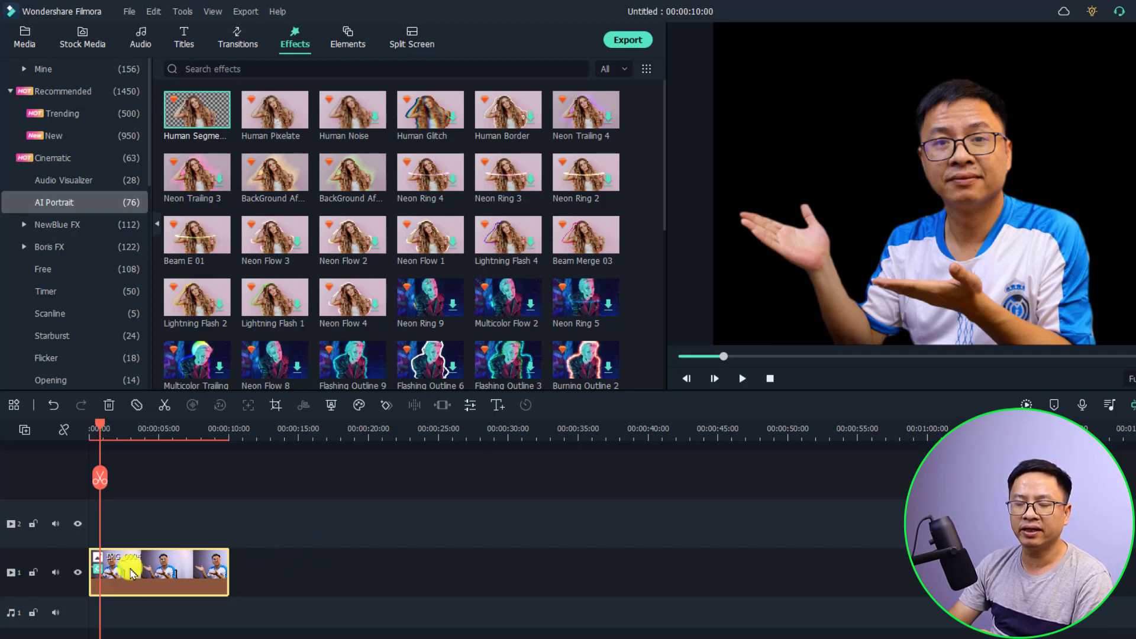
Set Human Segmentation Edge Thickness to 3.13 and Edge Feather to 0.73, and confirm
double_click(131, 573)
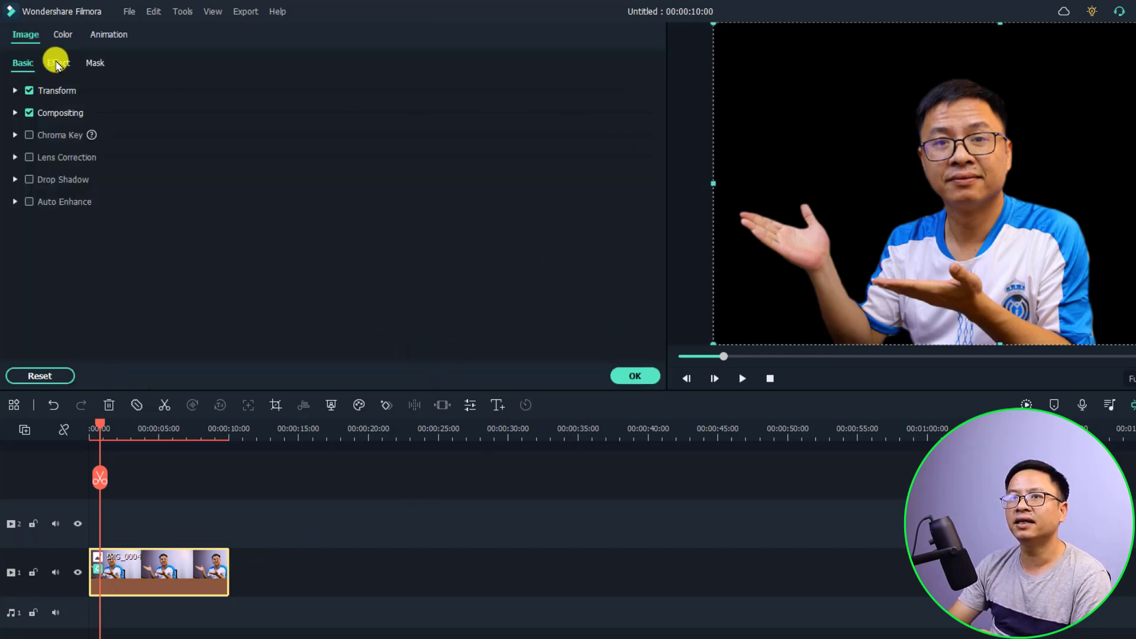
left_click(57, 63)
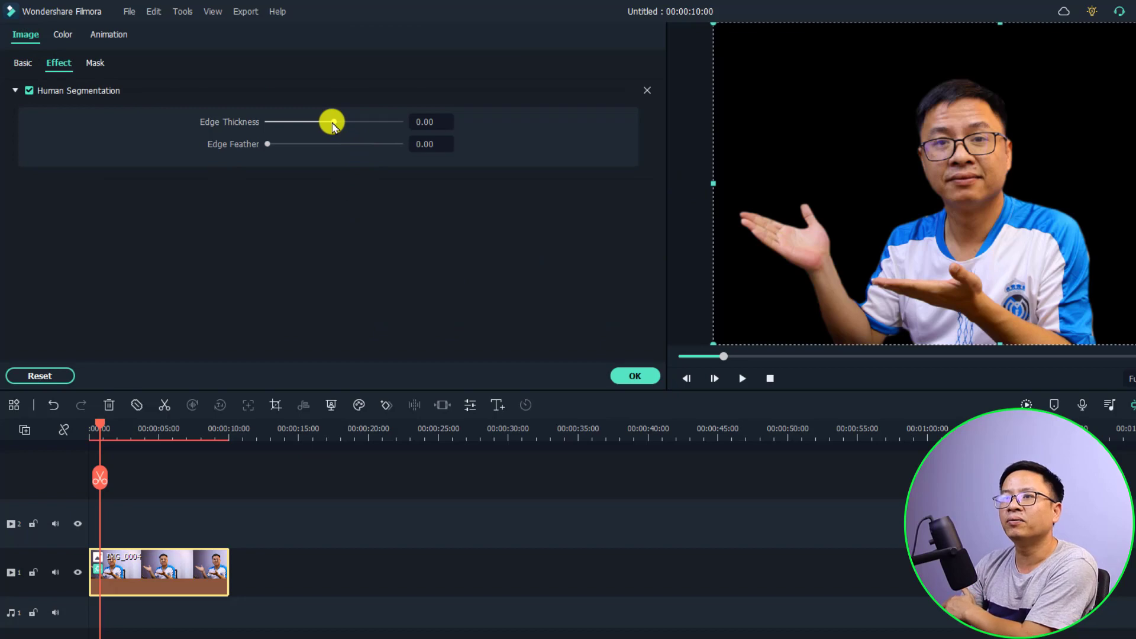
left_click_drag(333, 125, 338, 128)
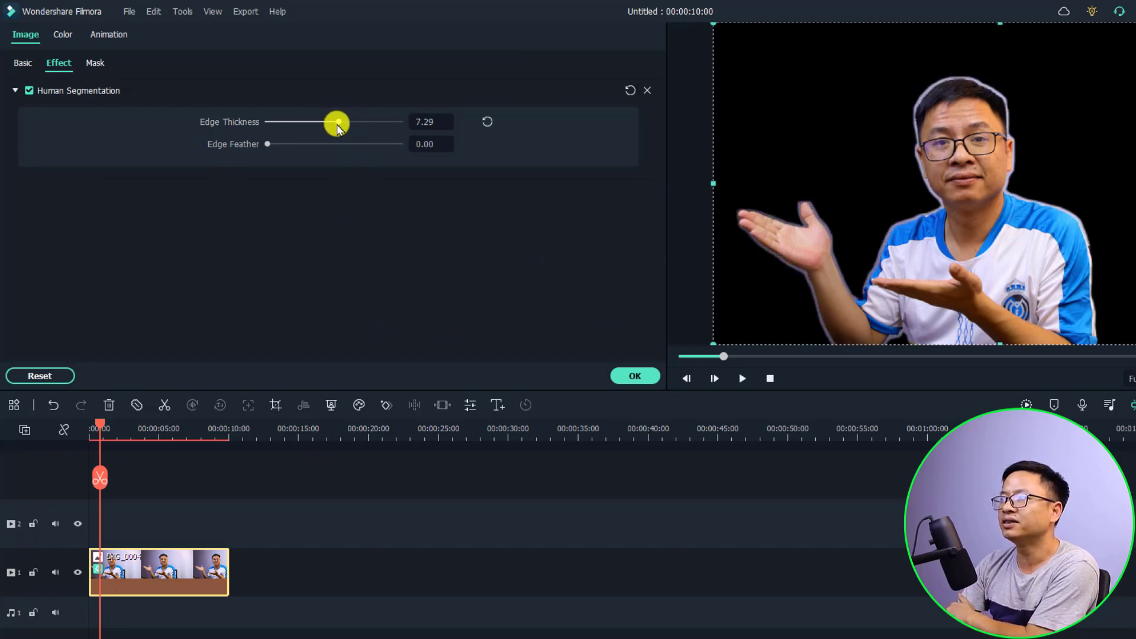
left_click_drag(338, 127, 338, 129)
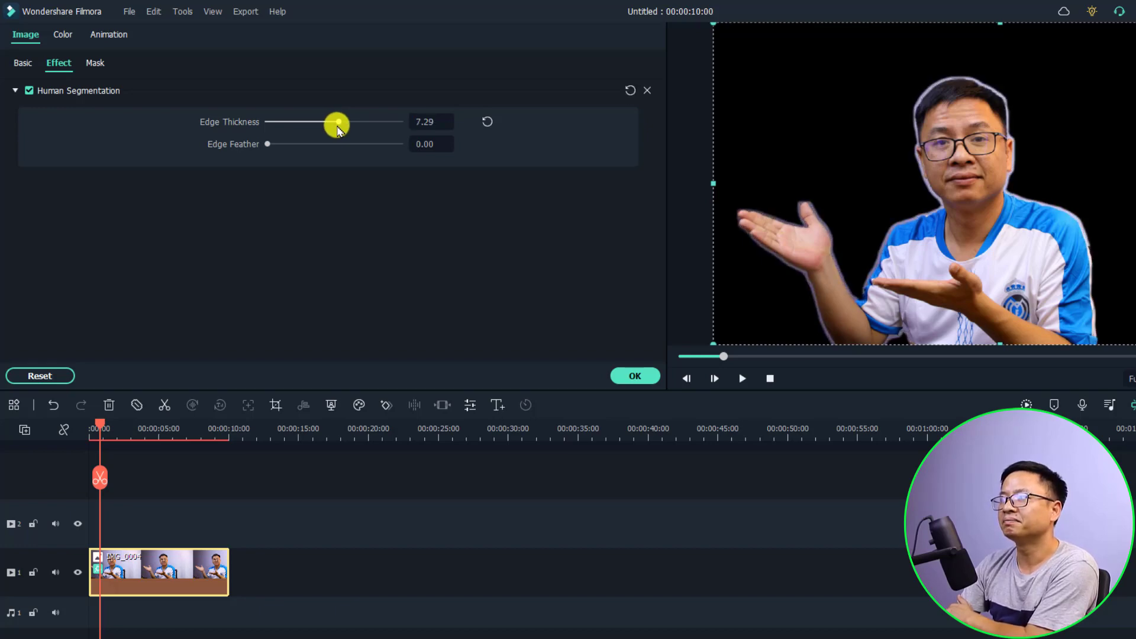
left_click_drag(339, 128, 335, 129)
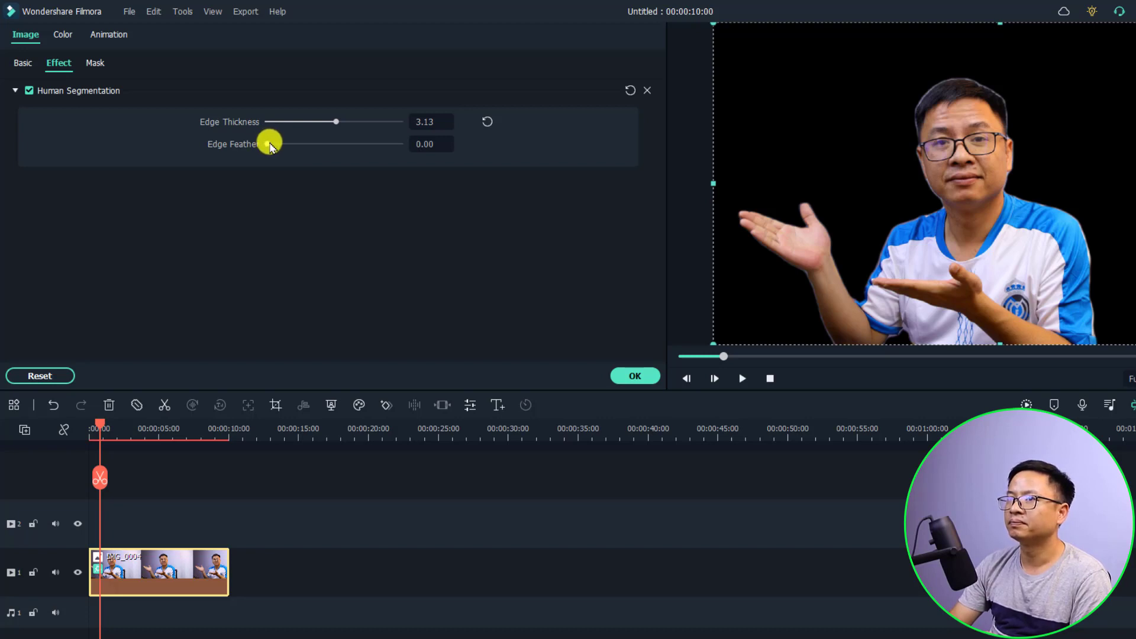
left_click_drag(267, 147, 273, 148)
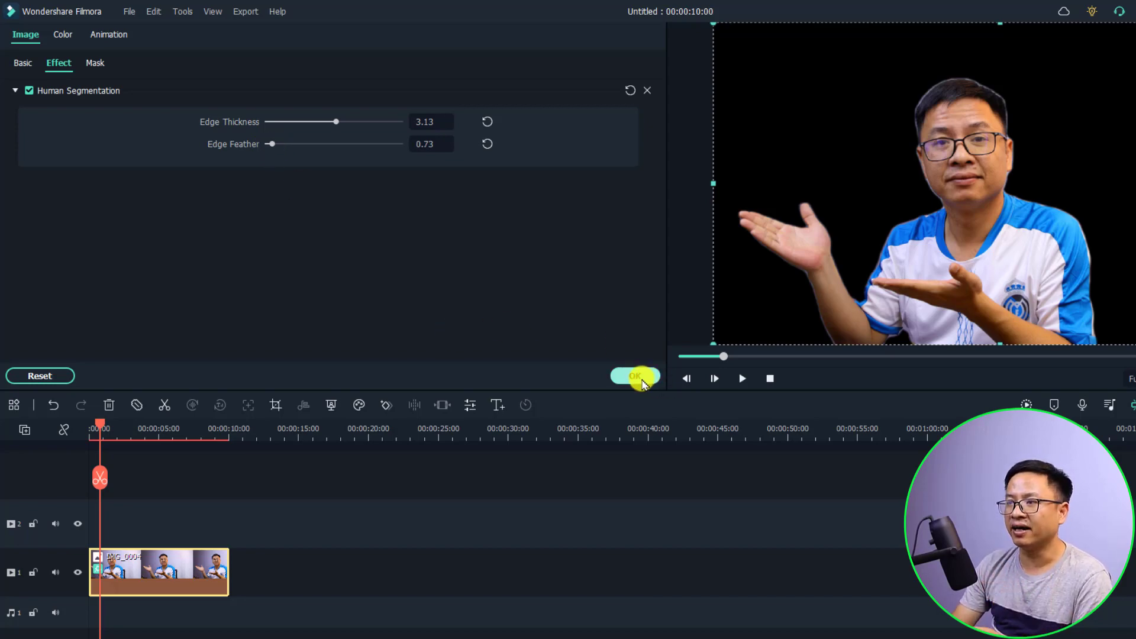
left_click(638, 376)
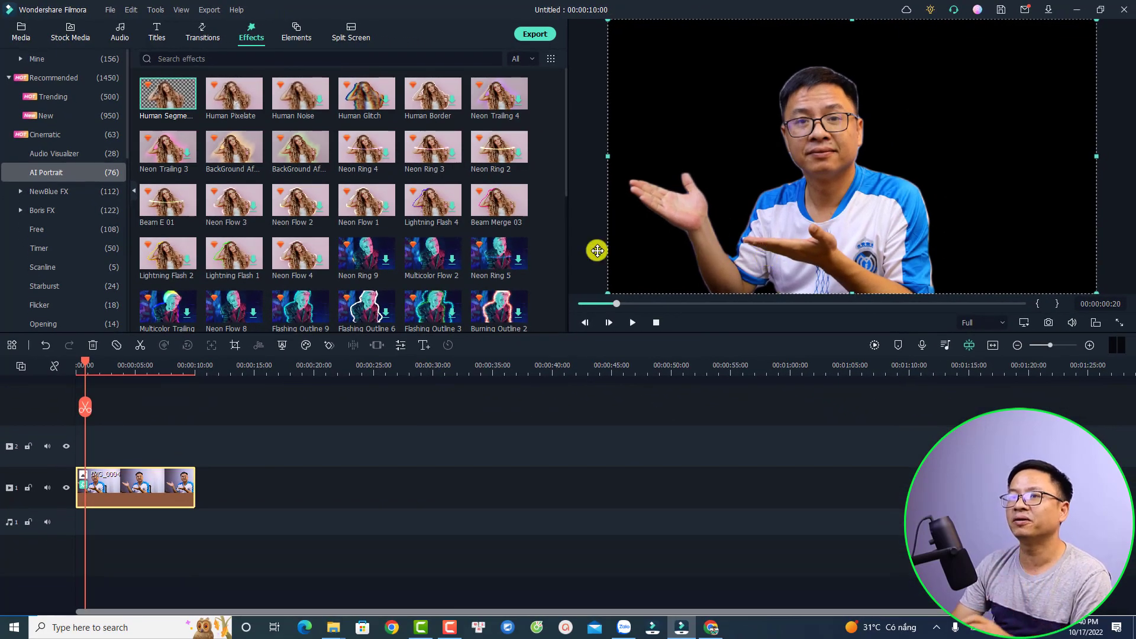
Save the current preview frame as a PNG snapshot, Snapshot_30, in the Media library
left_click(18, 31)
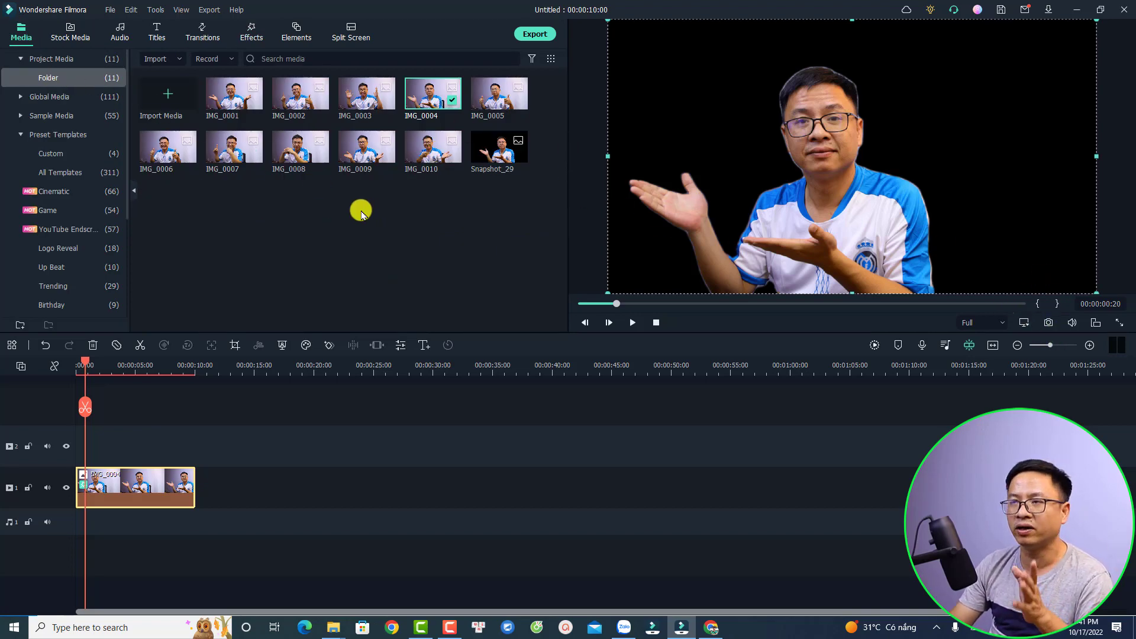
left_click(1048, 323)
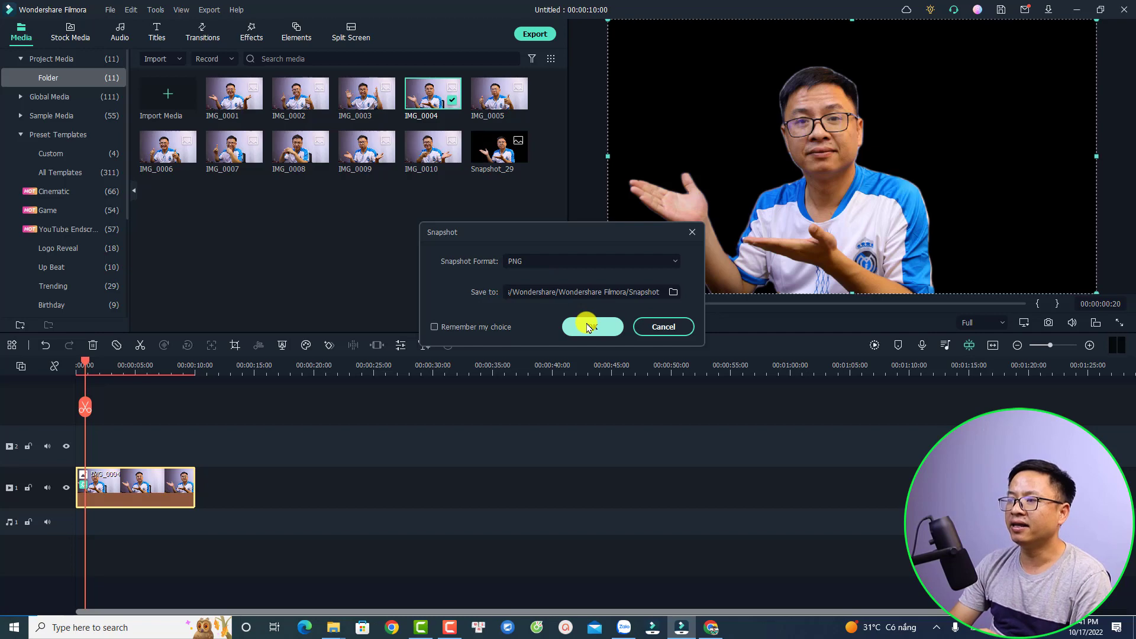
left_click(588, 327)
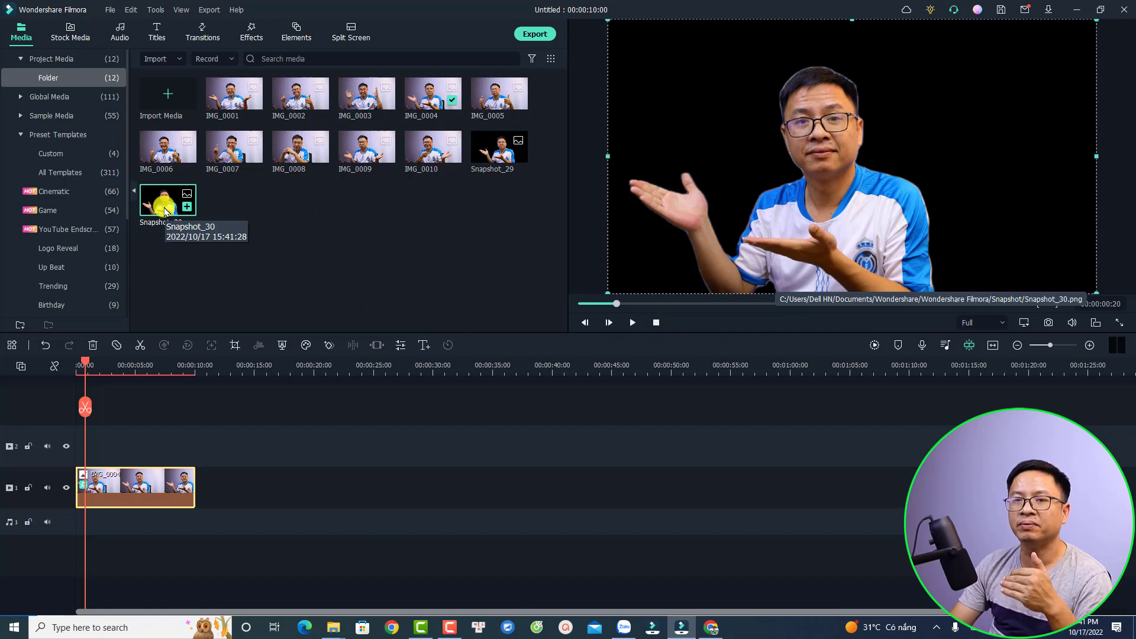
Reveal Snapshot_30 in File Explorer, then return to the Canva design in Chrome
right_click(166, 211)
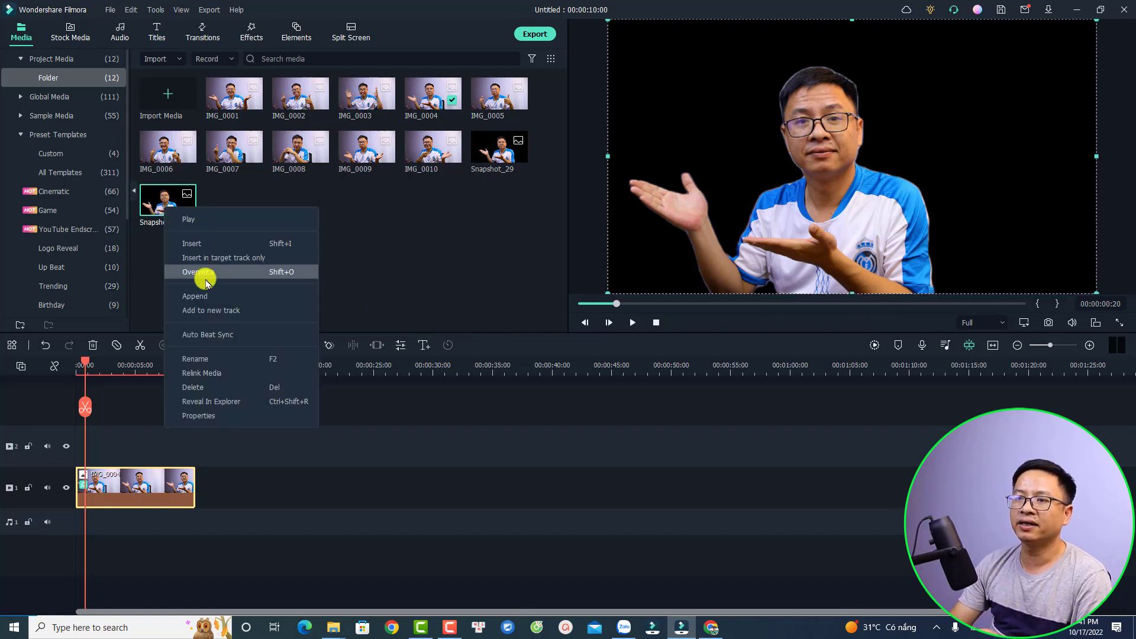
left_click(221, 401)
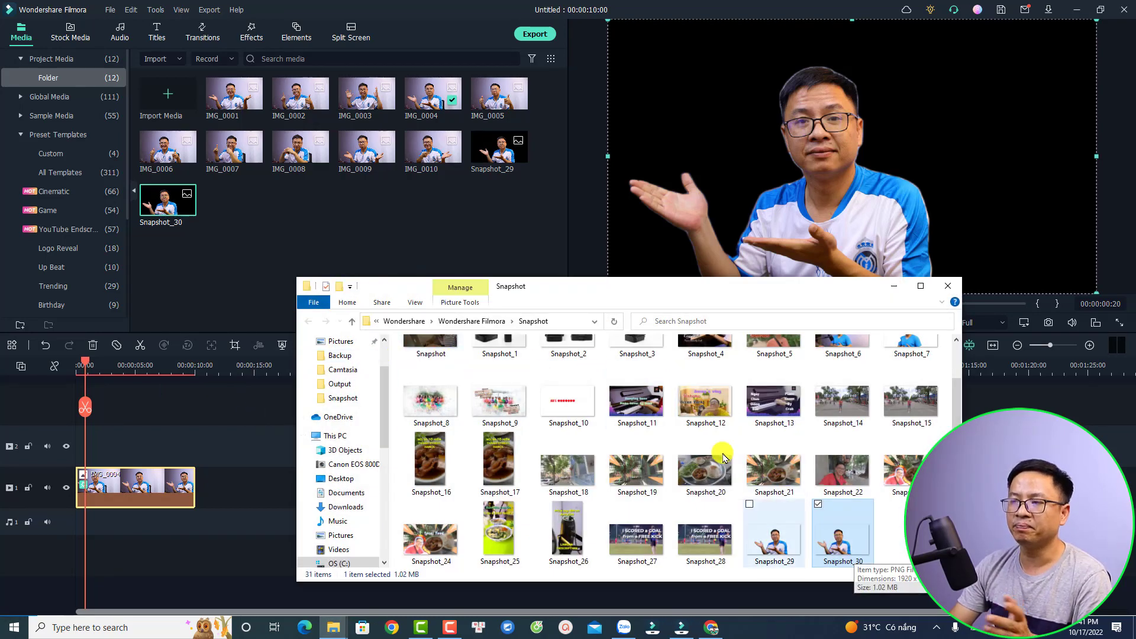
left_click(563, 327)
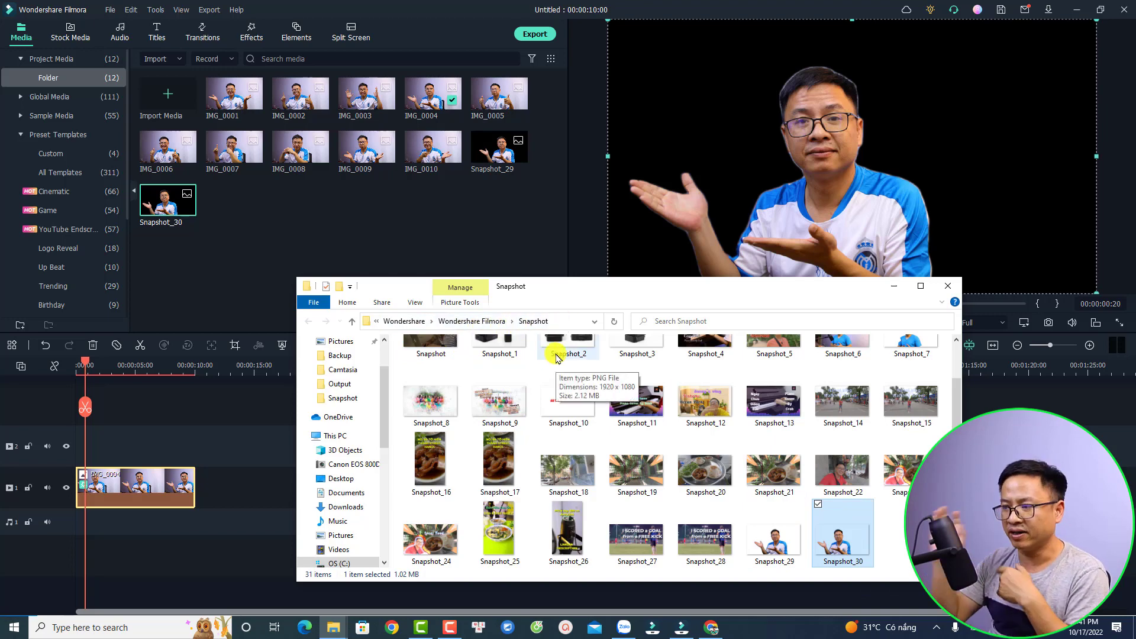
left_click(710, 626)
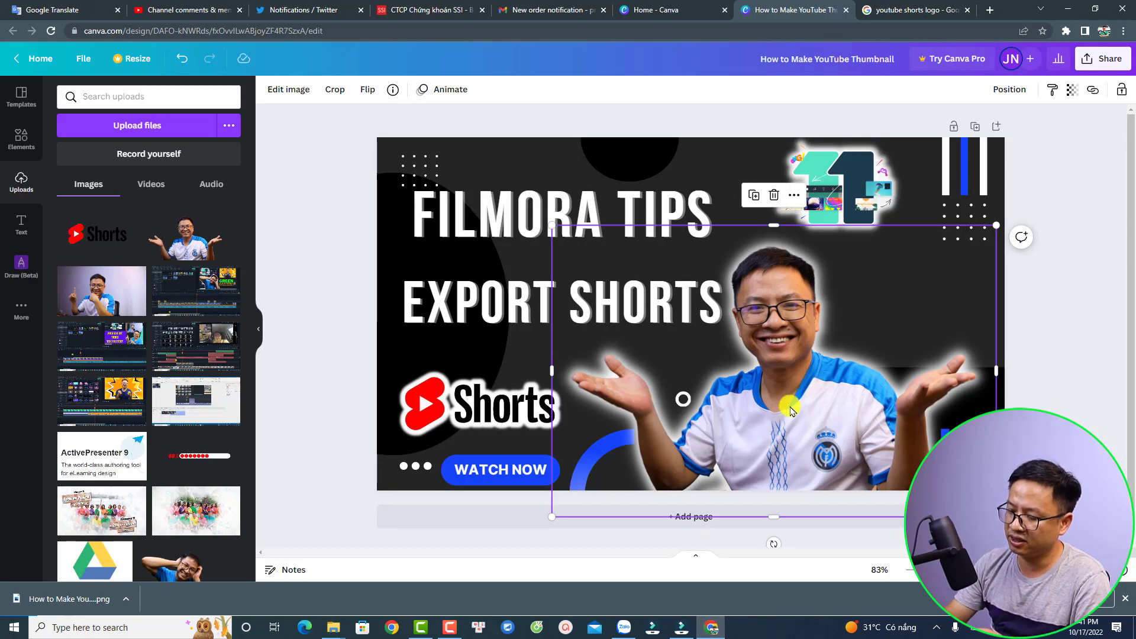
Delete the old presenter photo and upload Snapshot_30 from Documents > Wondershare > Wondershare Filmora > Snapshot
key("Delete")
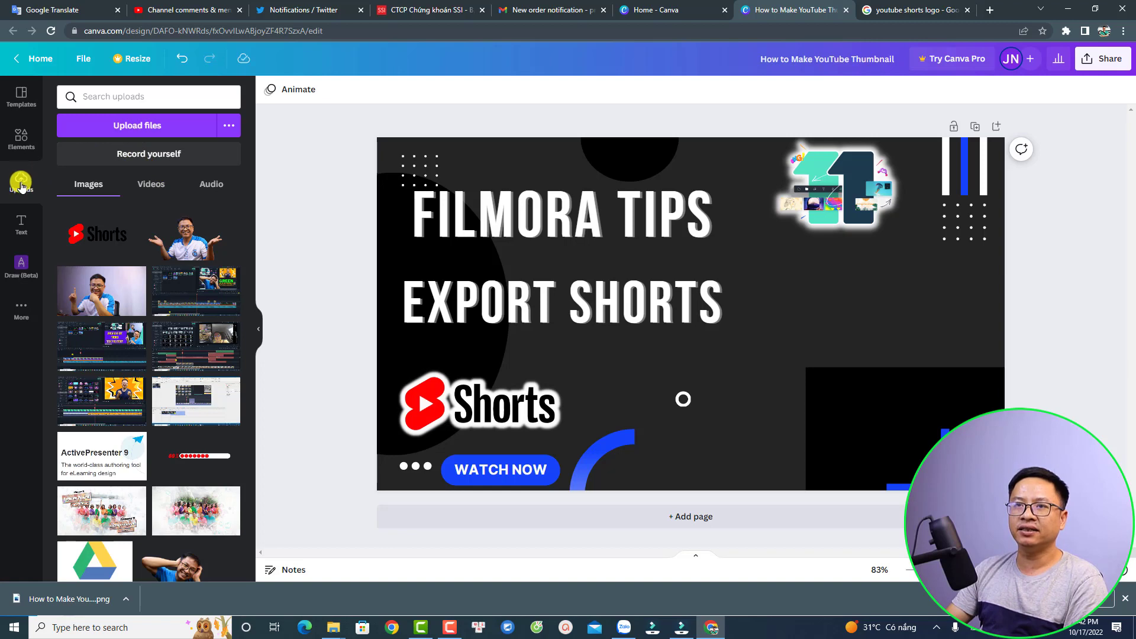
left_click(127, 126)
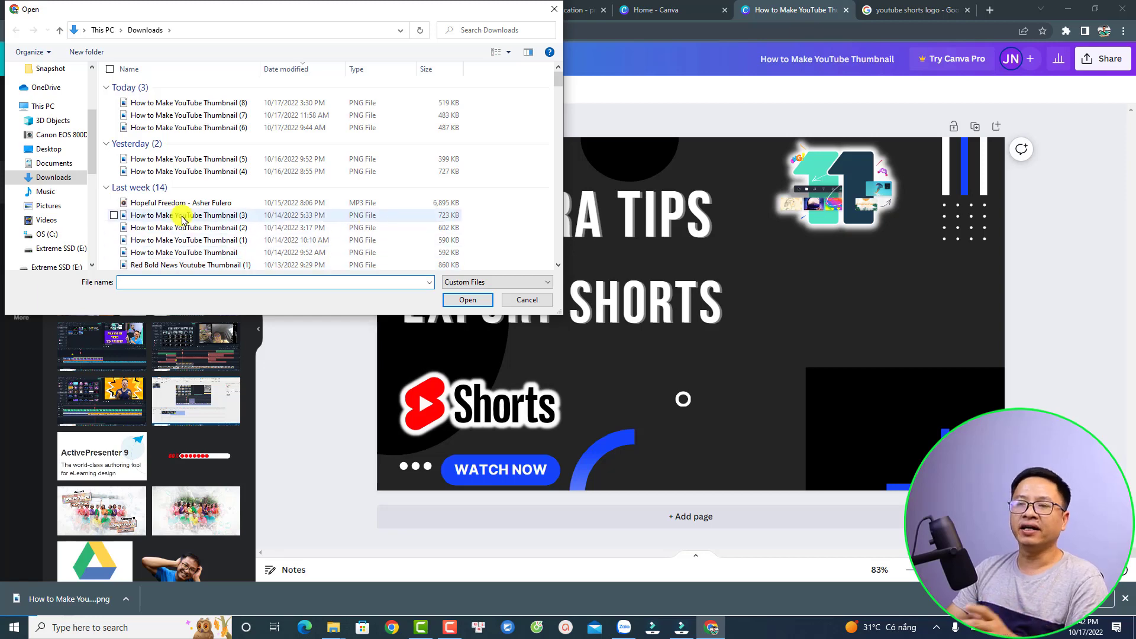
left_click(55, 163)
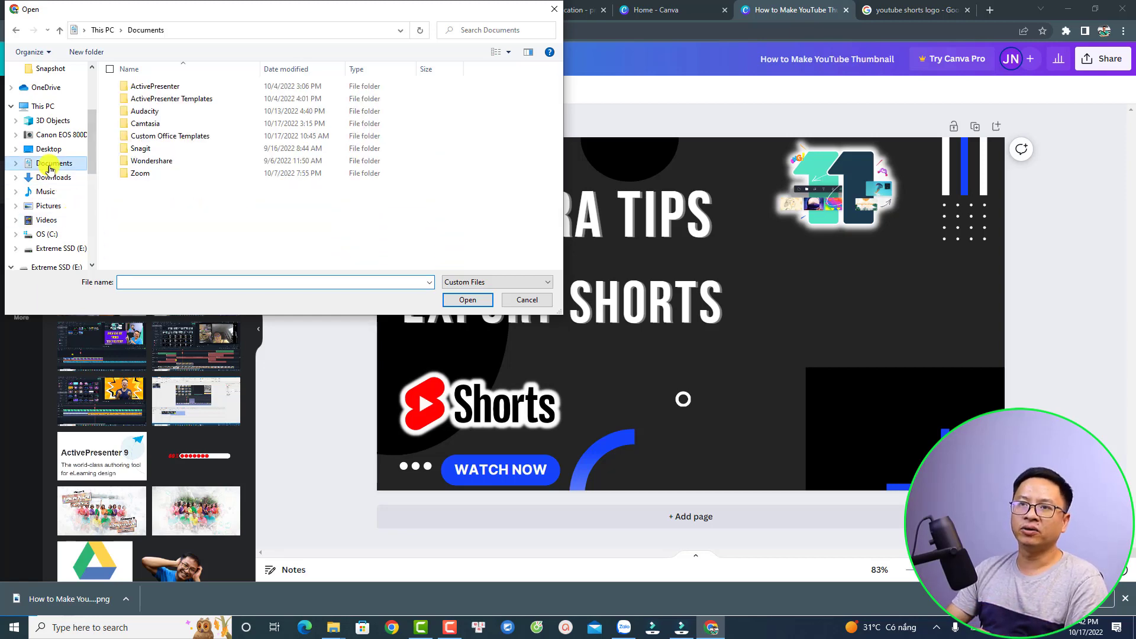
double_click(151, 161)
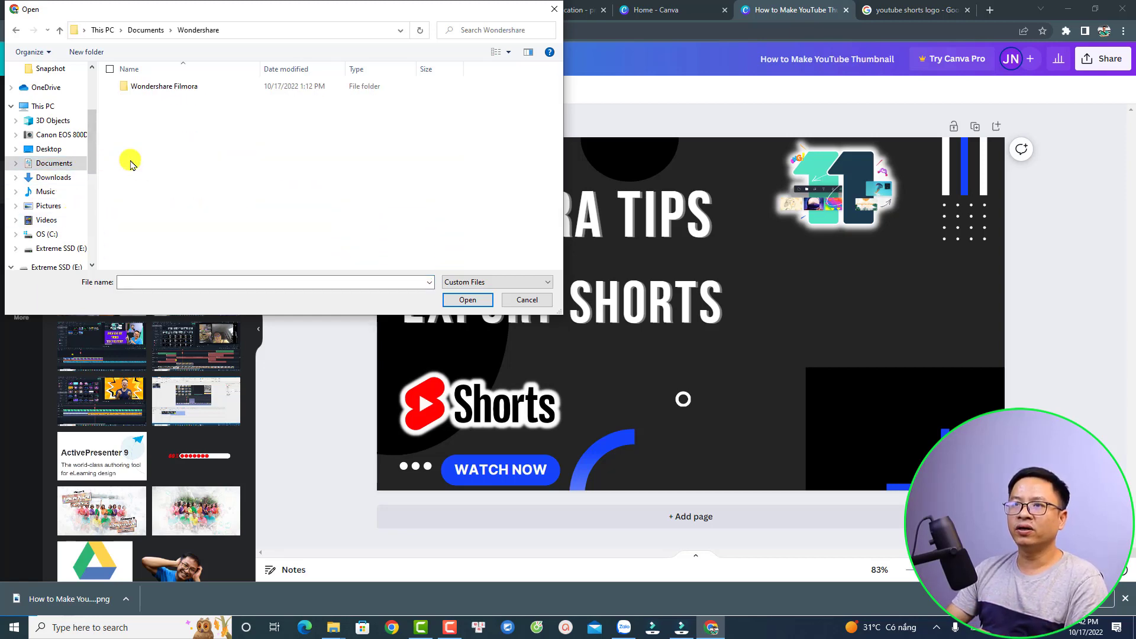
left_click(171, 92)
double_click(171, 89)
scroll(225, 208, "down", 3)
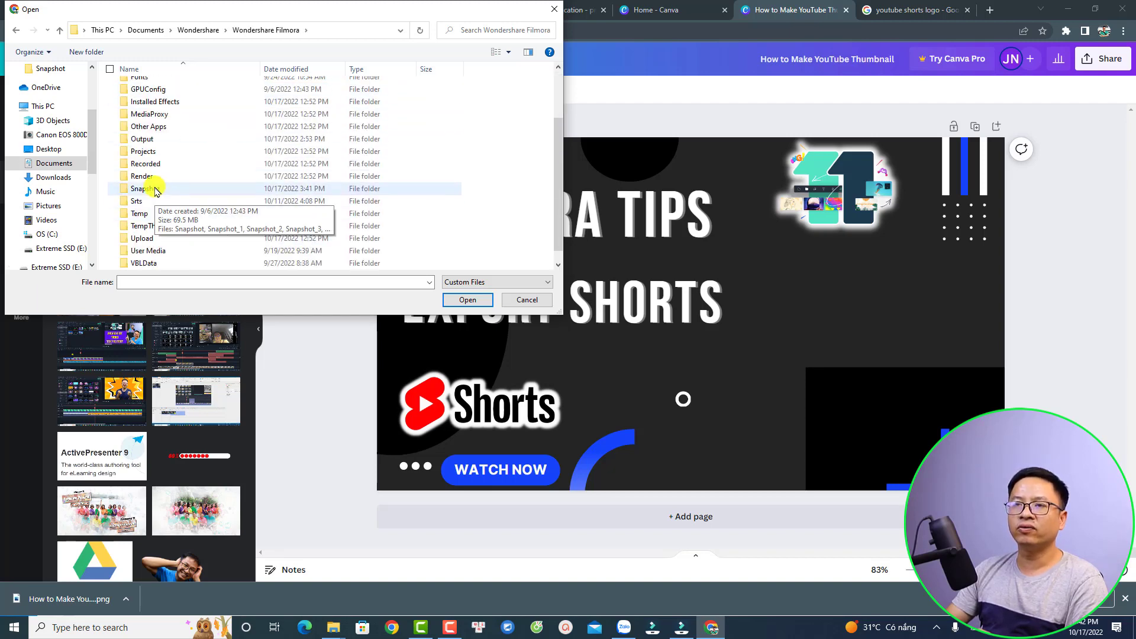
left_click(157, 190)
double_click(157, 190)
scroll(259, 249, "down", 2)
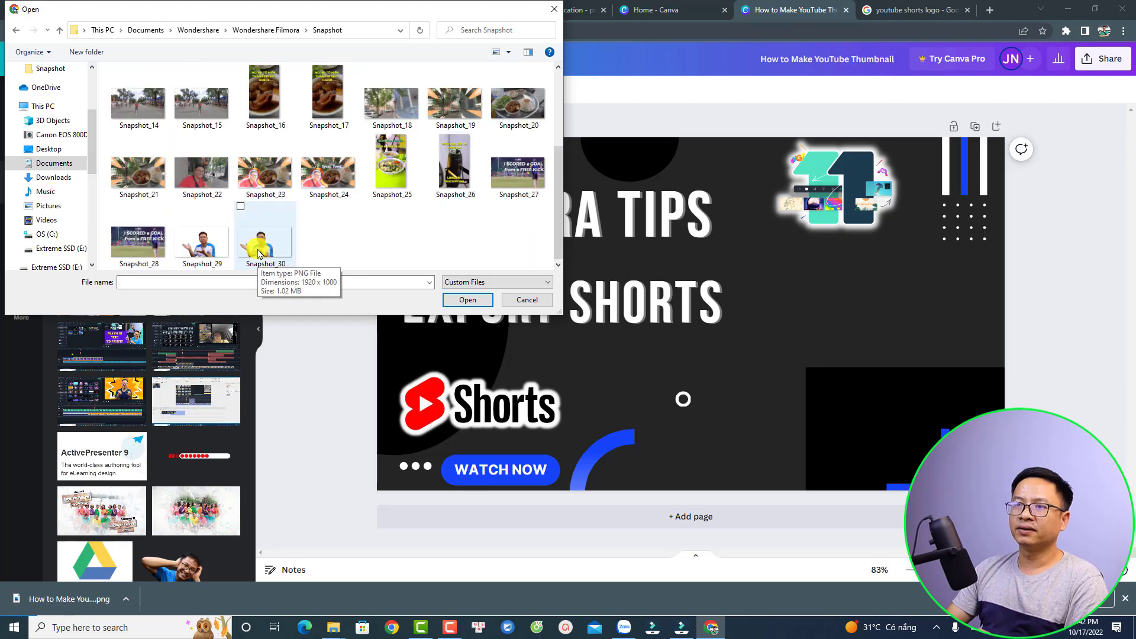
left_click(259, 247)
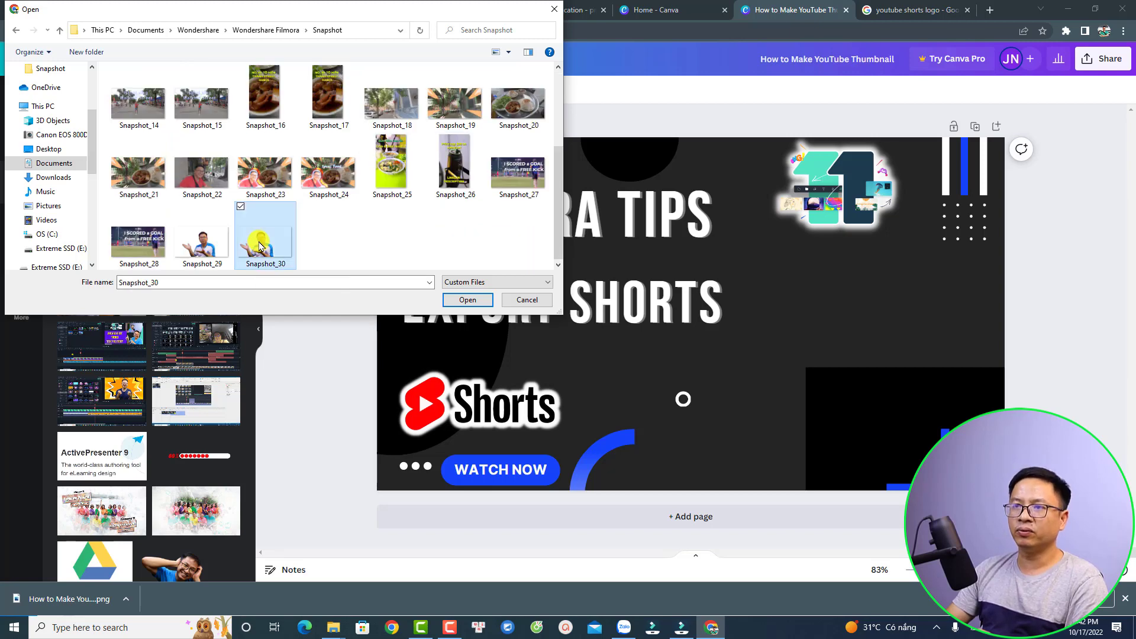
left_click(467, 299)
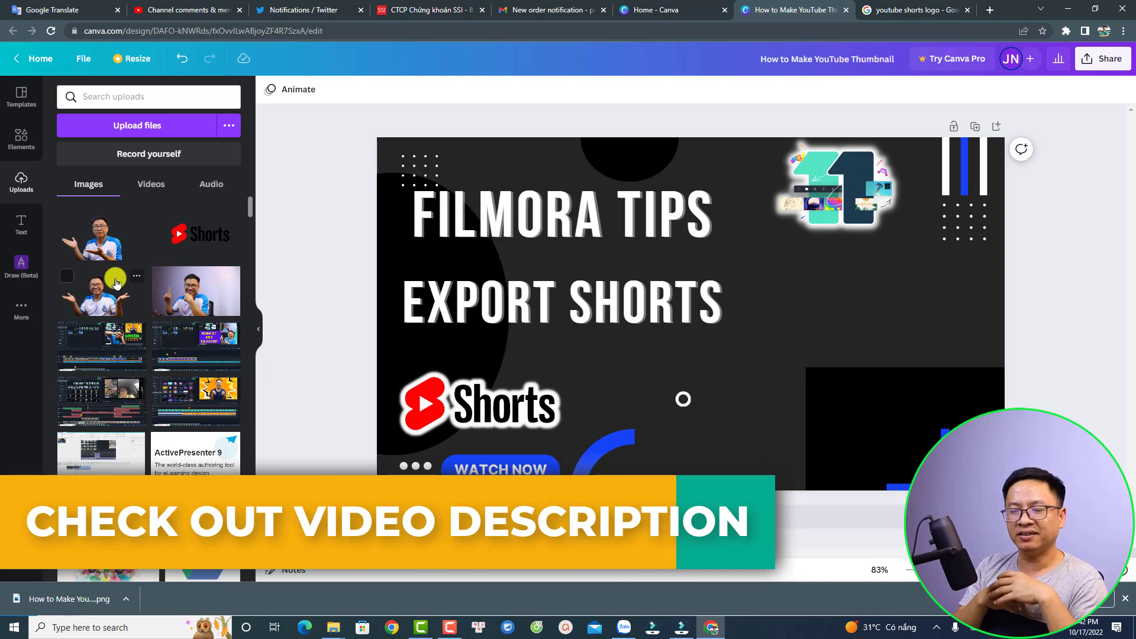
Add the uploaded presenter photo, enlarge it and position it at the lower right
left_click(98, 252)
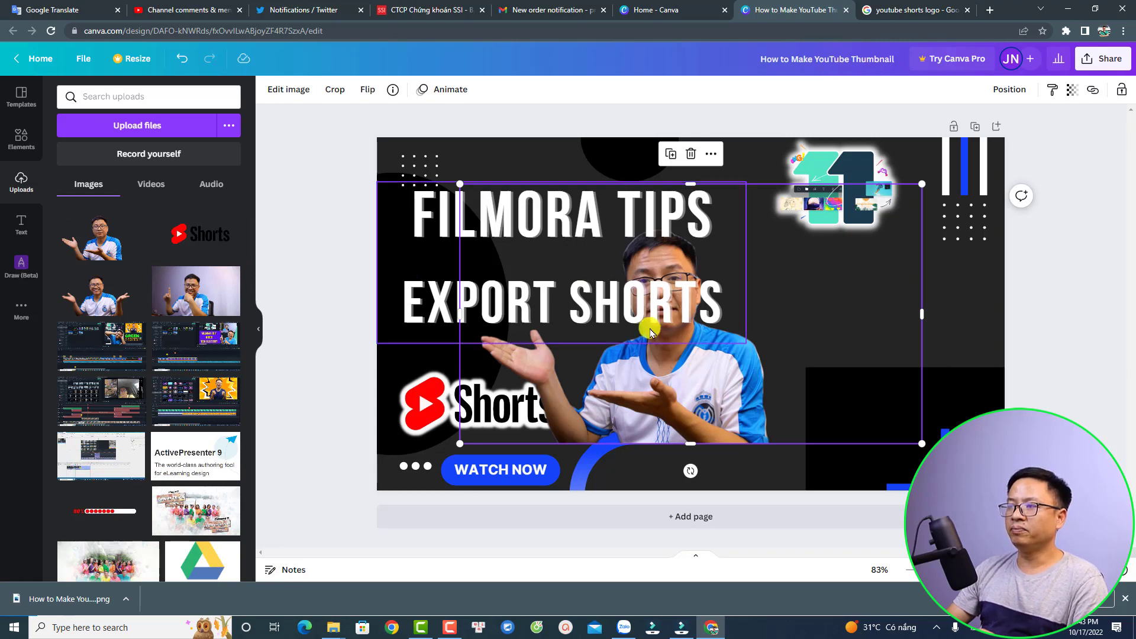
left_click_drag(642, 391, 780, 433)
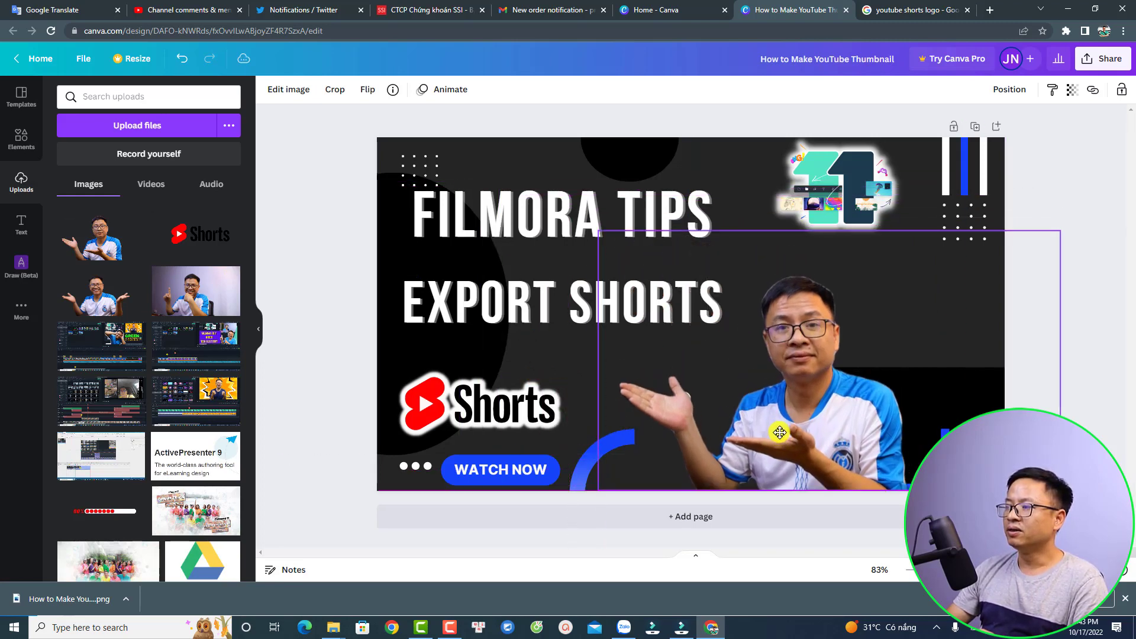
left_click_drag(598, 231, 497, 169)
left_click_drag(639, 406, 808, 426)
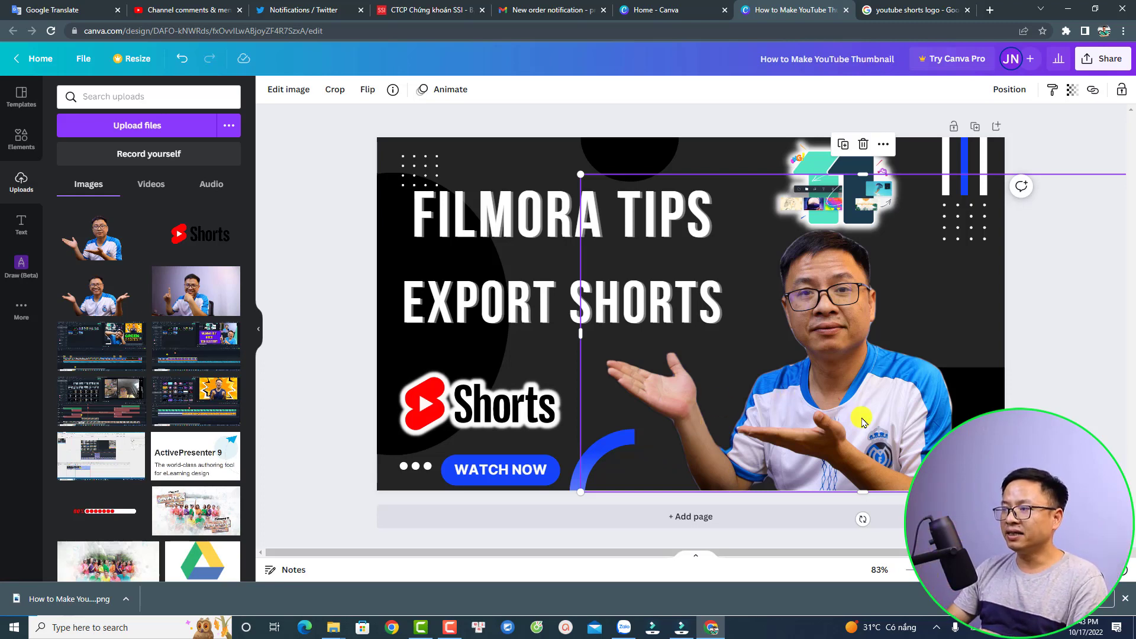
Apply the Glow shadow to the presenter photo and open its settings
left_click(293, 91)
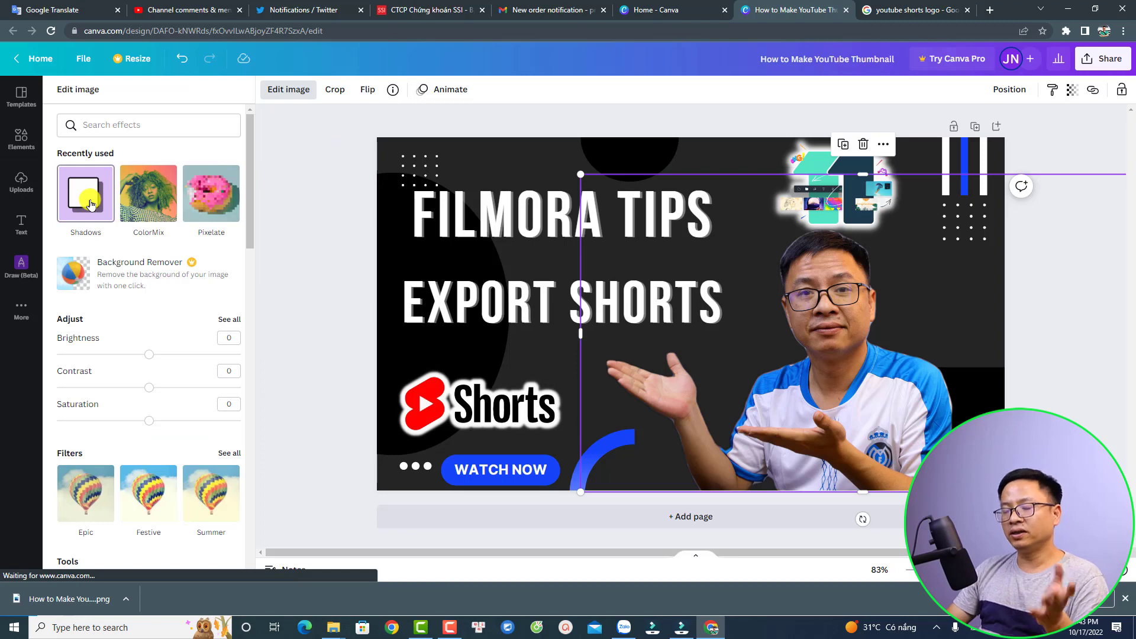
left_click(90, 205)
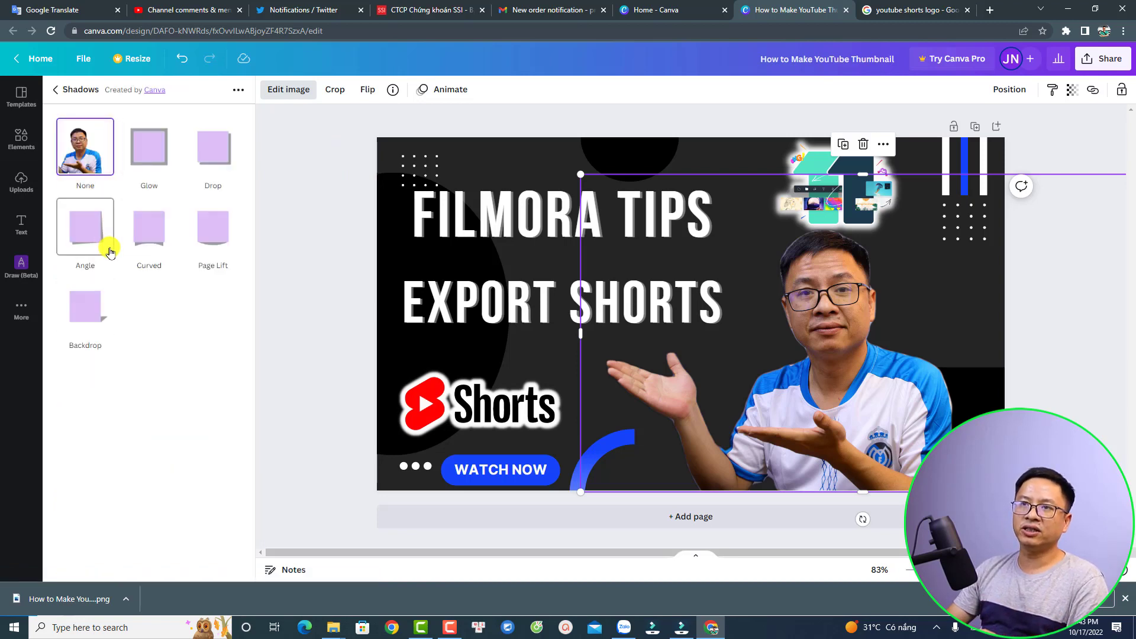
left_click(153, 166)
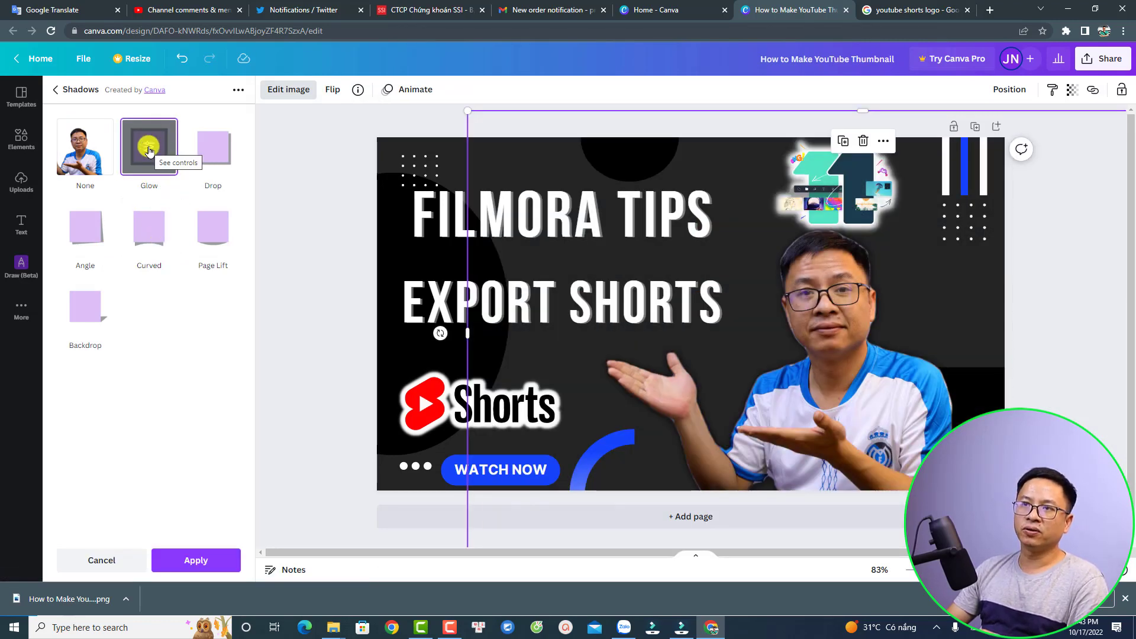
left_click(148, 151)
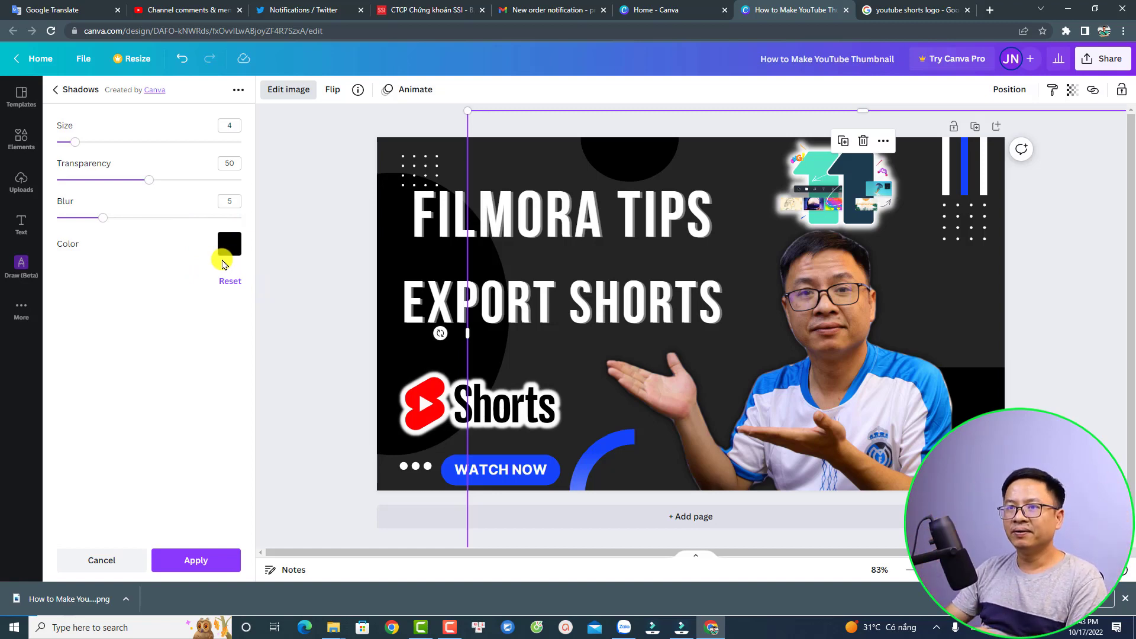
Set the glow to white with transparency 100, size 11 and blur 9
left_click(229, 244)
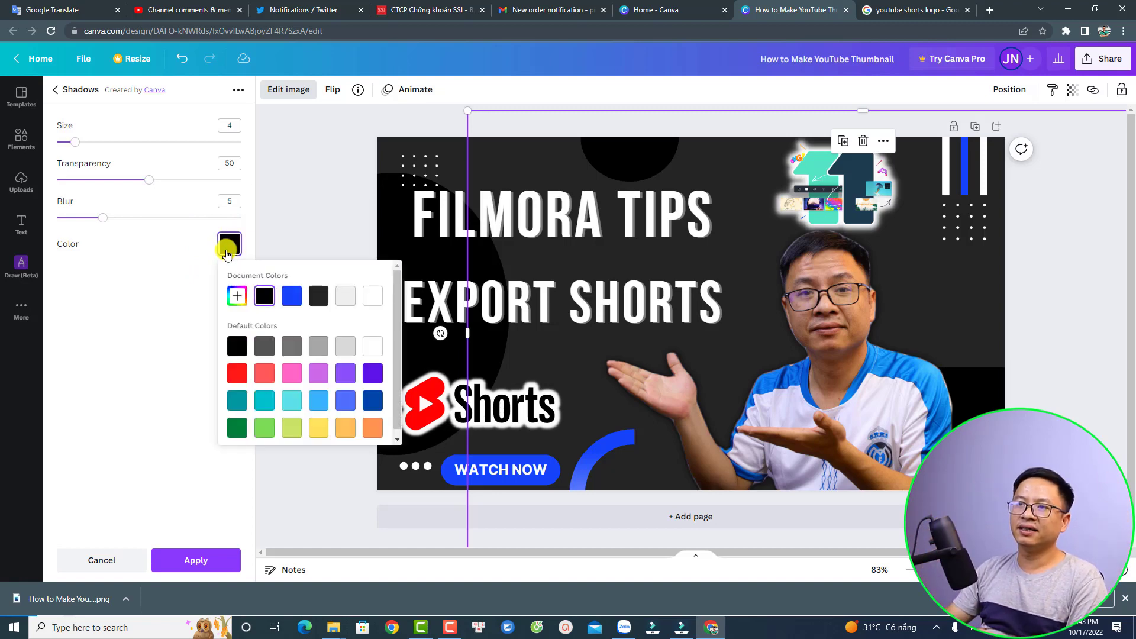
left_click(369, 305)
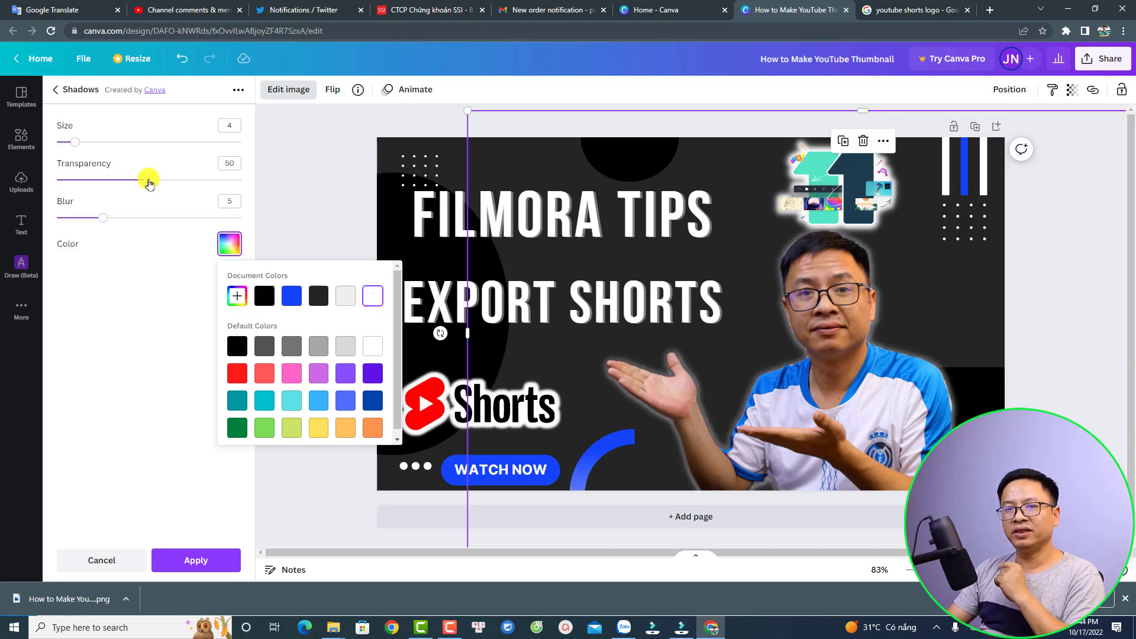
left_click_drag(149, 184, 243, 189)
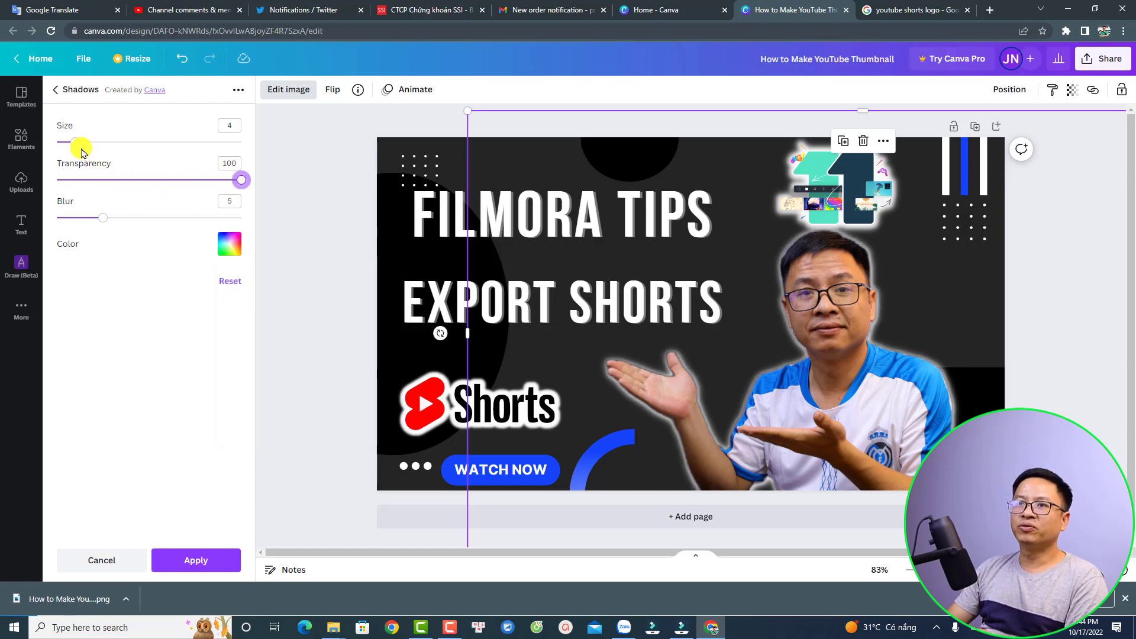
left_click_drag(87, 146, 106, 145)
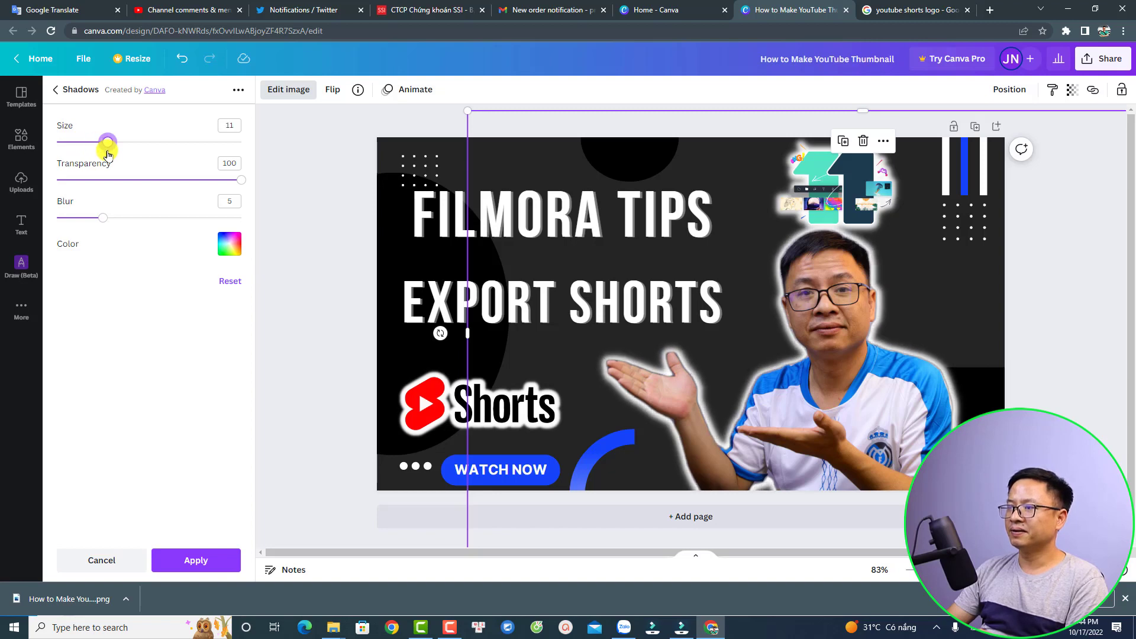
left_click(113, 218)
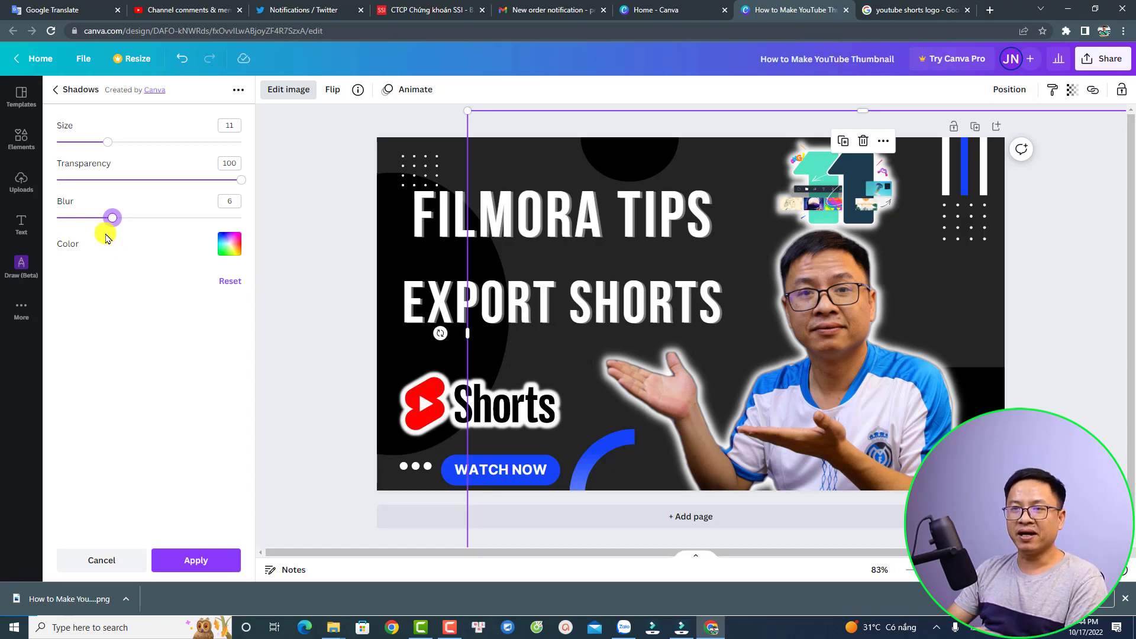
left_click_drag(113, 221, 141, 228)
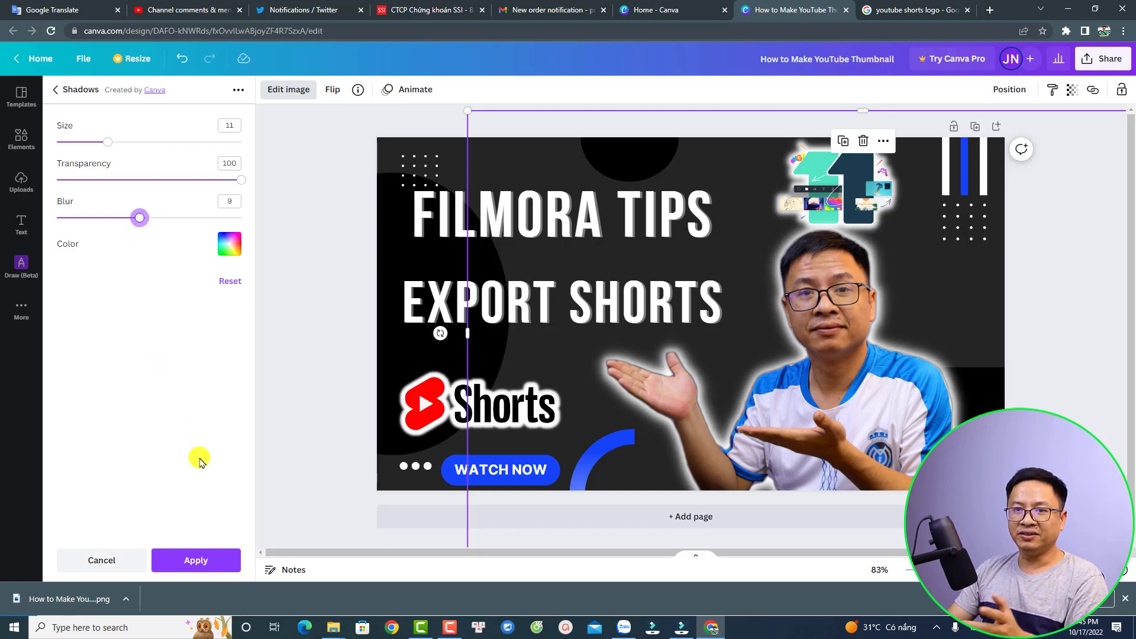
left_click(193, 561)
left_click(717, 350)
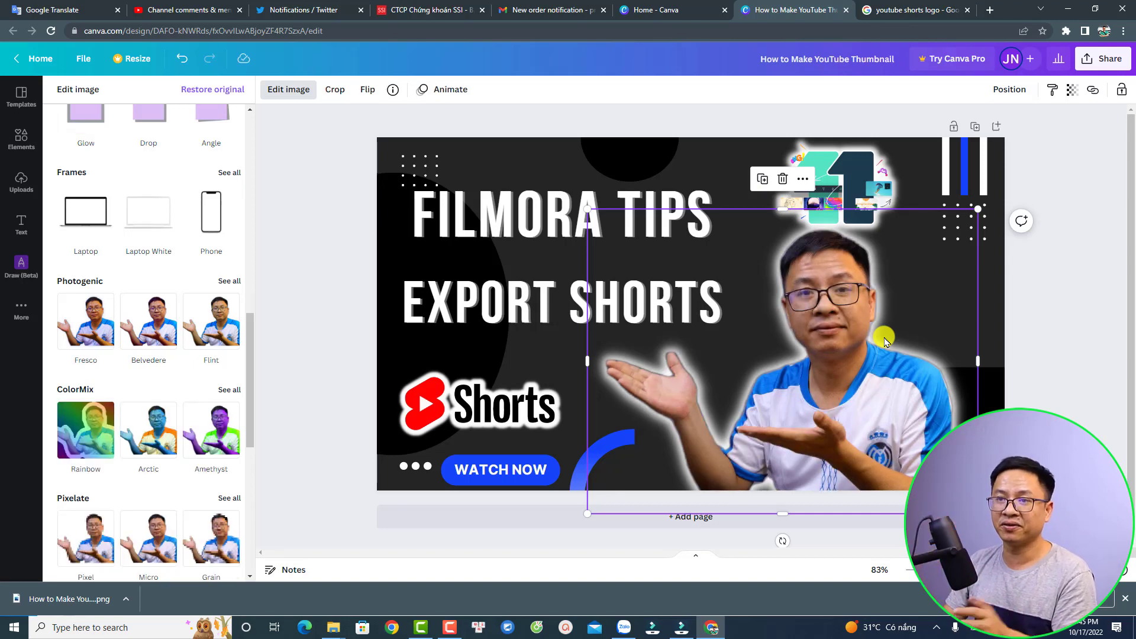
Download the 'FILMORA TIPS EXPORT SHORTS' thumbnail from Canva as a 1280 × 720 PNG
left_click(1105, 60)
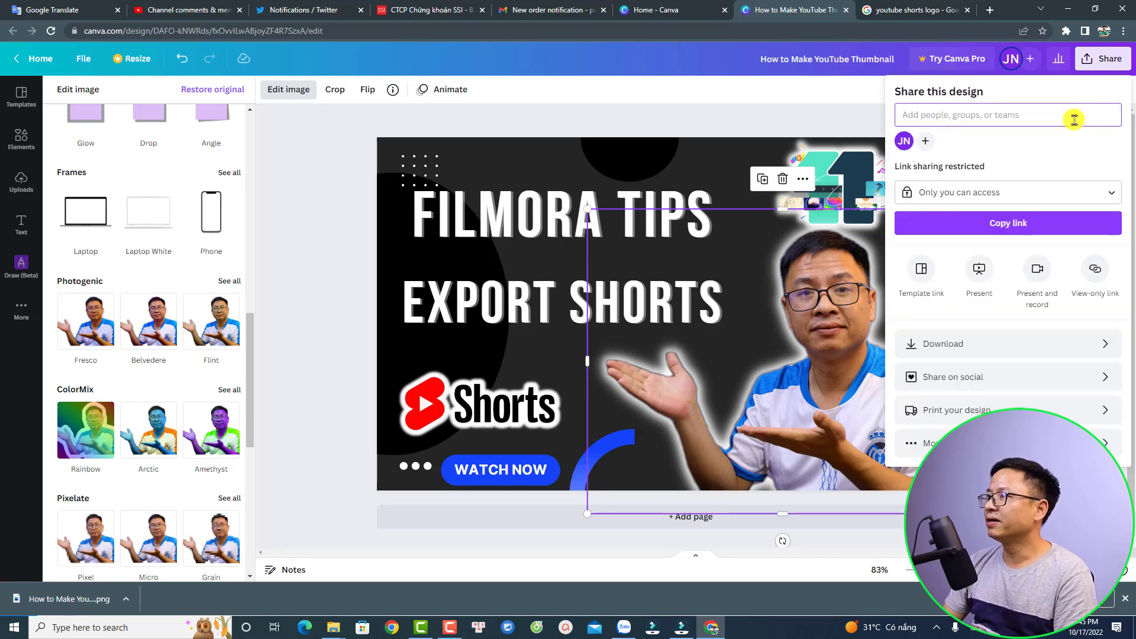
left_click(949, 345)
left_click(994, 299)
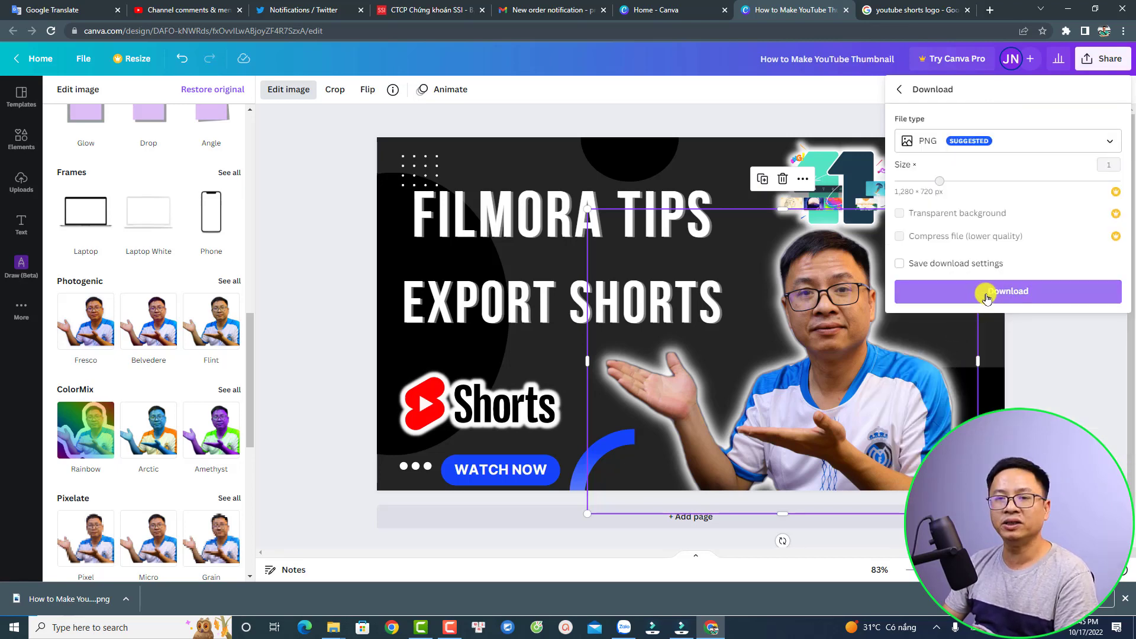
left_click(986, 296)
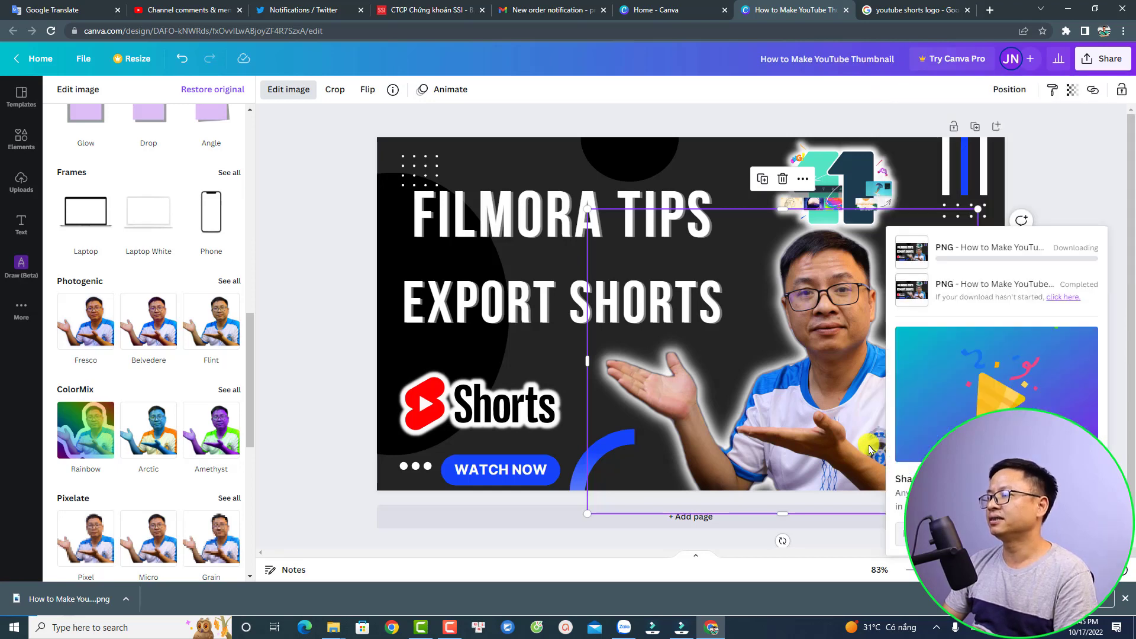